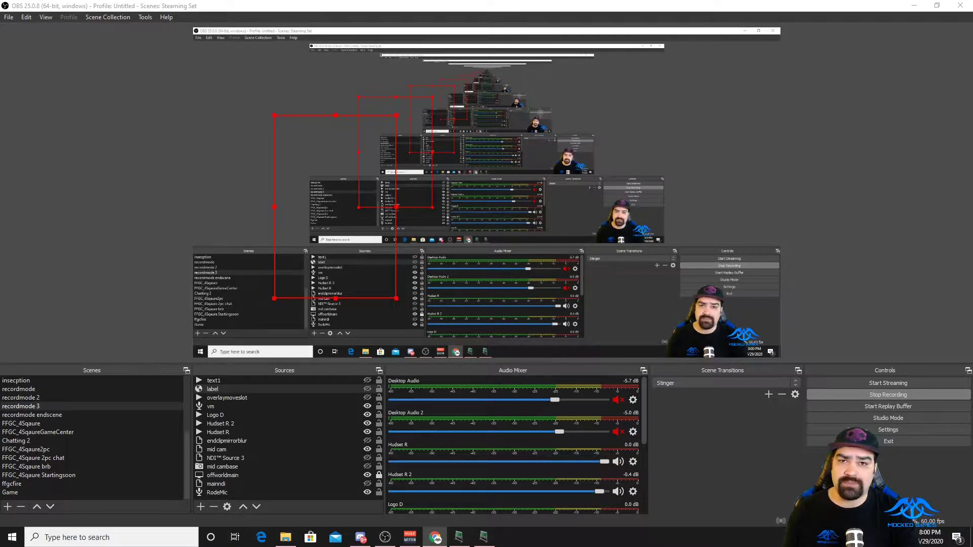
Switch to the StreamElements editor window, view the labels overlay at full size, and move the window off the screen
{"action": "left_click_drag", "start_coordinate": [972, 51], "coordinate": [349, 51]}
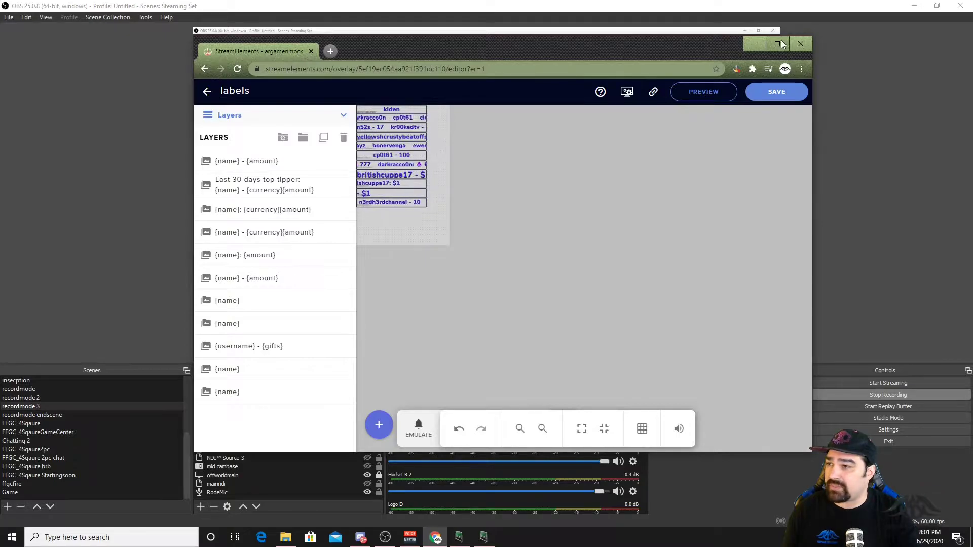
{"action": "key", "text": "super+Up"}
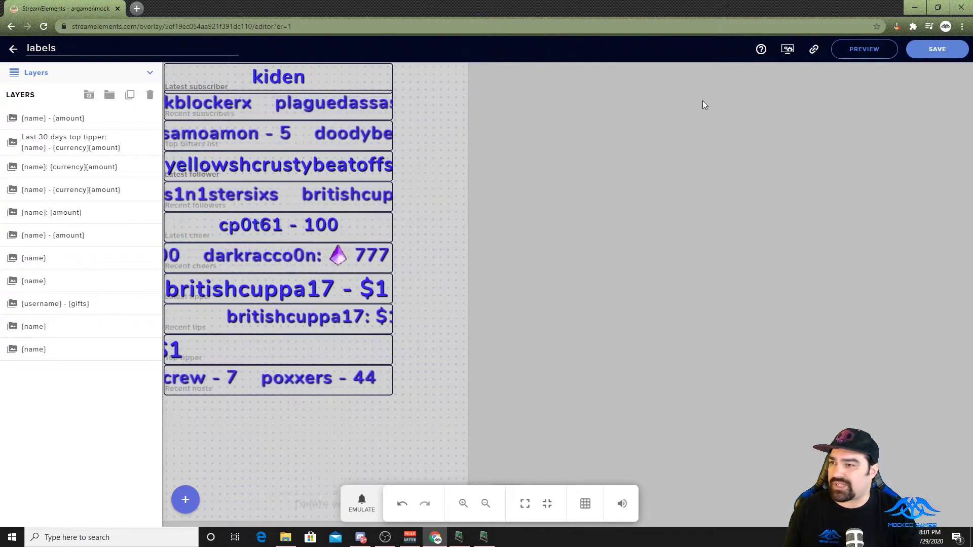
{"action": "left_click", "coordinate": [936, 10]}
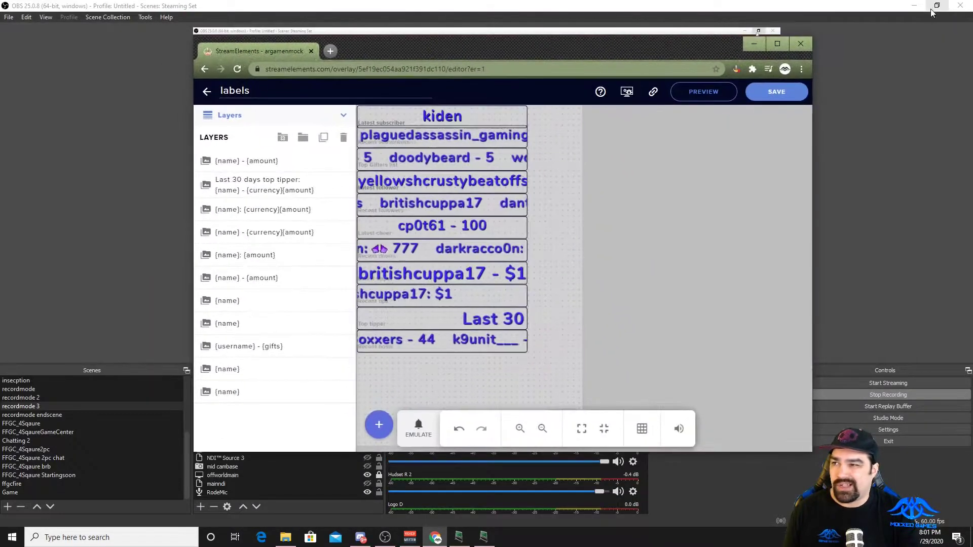
{"action": "left_click_drag", "start_coordinate": [665, 35], "coordinate": [972, 46]}
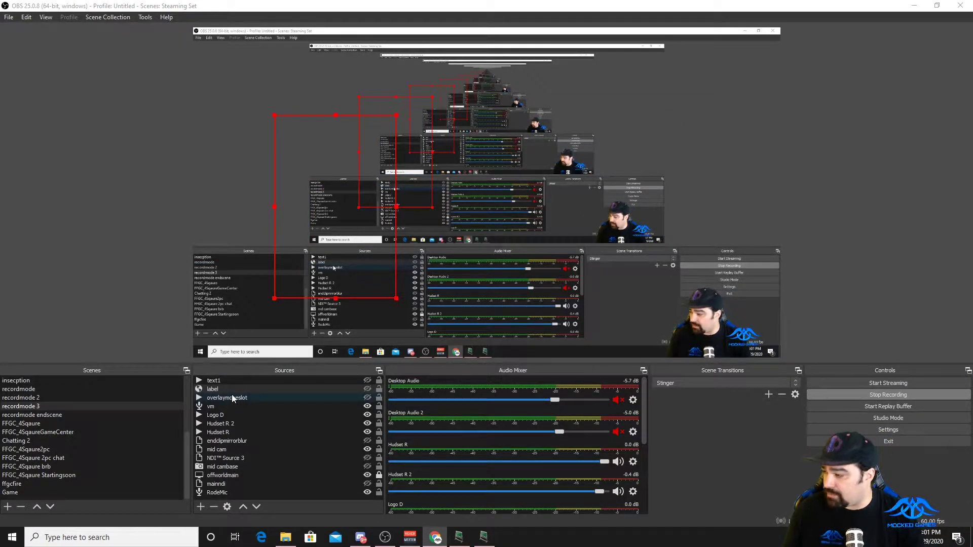
Show the label source, move it beside the upper right edge of the canvas, and hide it again
{"action": "left_click", "coordinate": [259, 389]}
{"action": "left_click", "coordinate": [367, 389]}
{"action": "left_click_drag", "start_coordinate": [359, 264], "coordinate": [750, 197]}
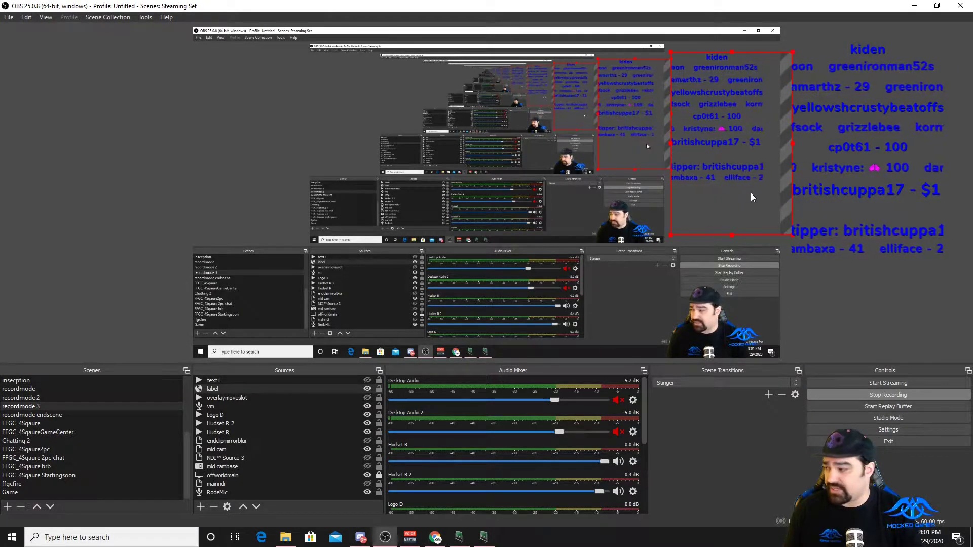
{"action": "left_click", "coordinate": [367, 389]}
Show the text1 source, shift it slightly around the upper right of the canvas, and hide it again
{"action": "left_click", "coordinate": [339, 381]}
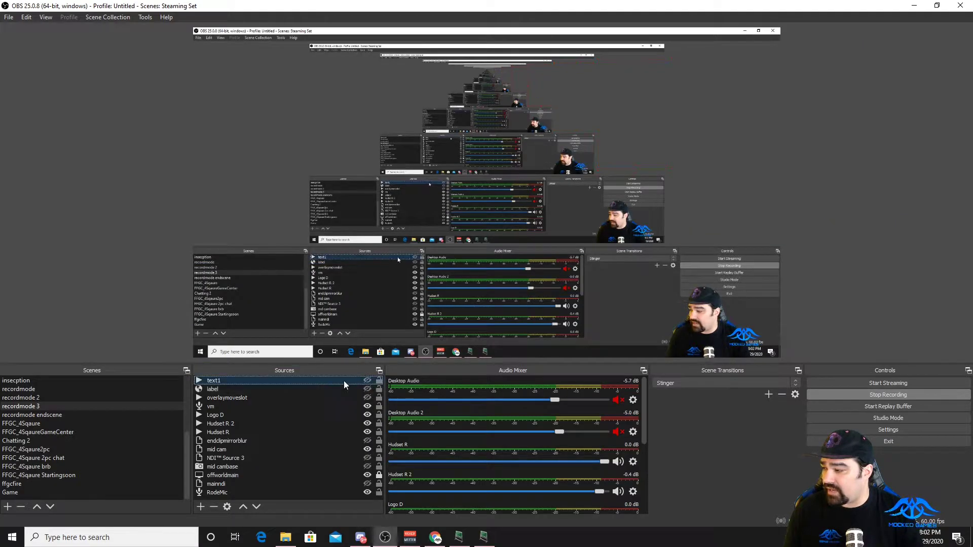
{"action": "left_click", "coordinate": [367, 380]}
{"action": "mouse_move", "coordinate": [652, 244]}
{"action": "left_mouse_down"}
{"action": "mouse_move", "coordinate": [676, 228]}
{"action": "mouse_move", "coordinate": [663, 248]}
{"action": "left_mouse_up"}
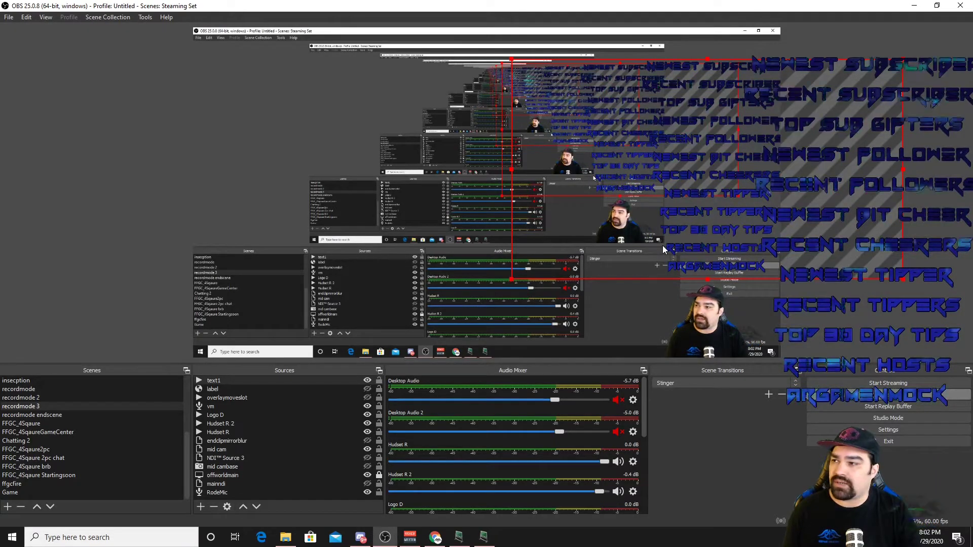
{"action": "left_click_drag", "start_coordinate": [662, 245], "coordinate": [659, 240]}
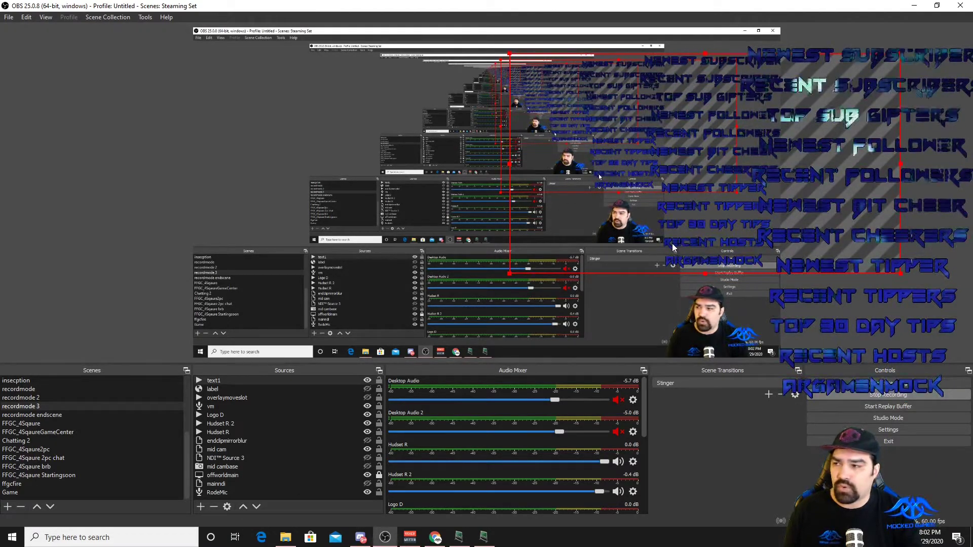
{"action": "left_click_drag", "start_coordinate": [674, 241], "coordinate": [683, 252]}
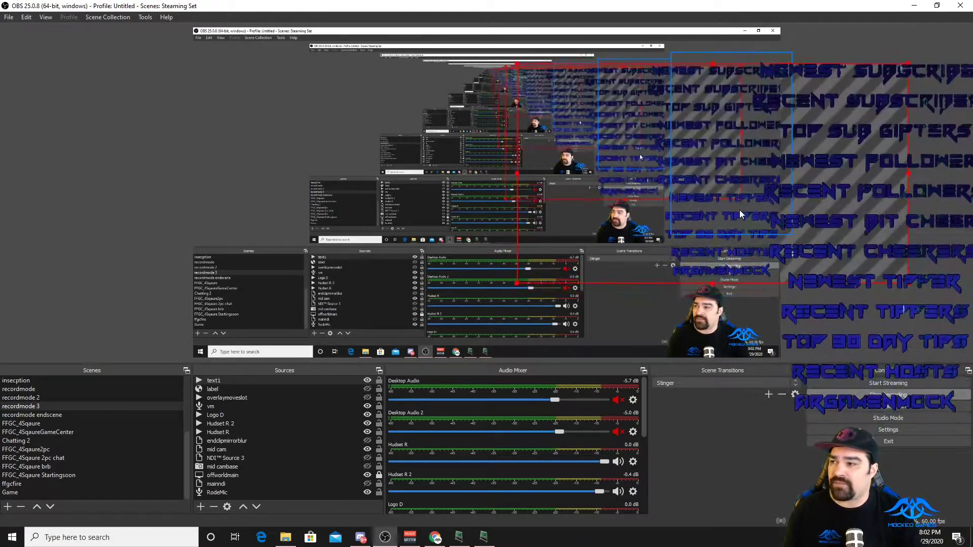
{"action": "mouse_move", "coordinate": [740, 210]}
{"action": "left_mouse_down"}
{"action": "mouse_move", "coordinate": [716, 209]}
{"action": "mouse_move", "coordinate": [729, 203]}
{"action": "left_mouse_up"}
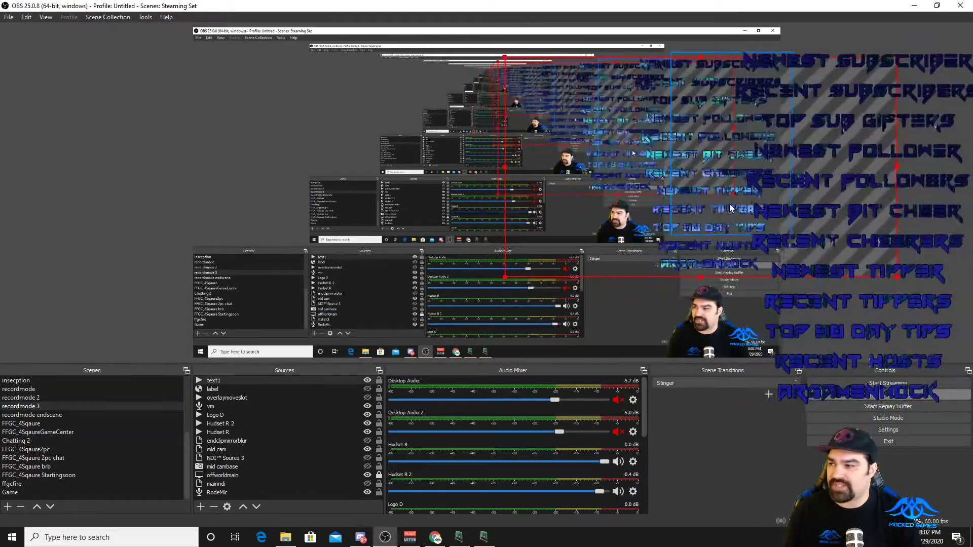
{"action": "left_click", "coordinate": [368, 380]}
Show the overlaymoveslot source, move it over the upper right of the canvas, and crop away its lower bar
{"action": "left_click", "coordinate": [319, 396]}
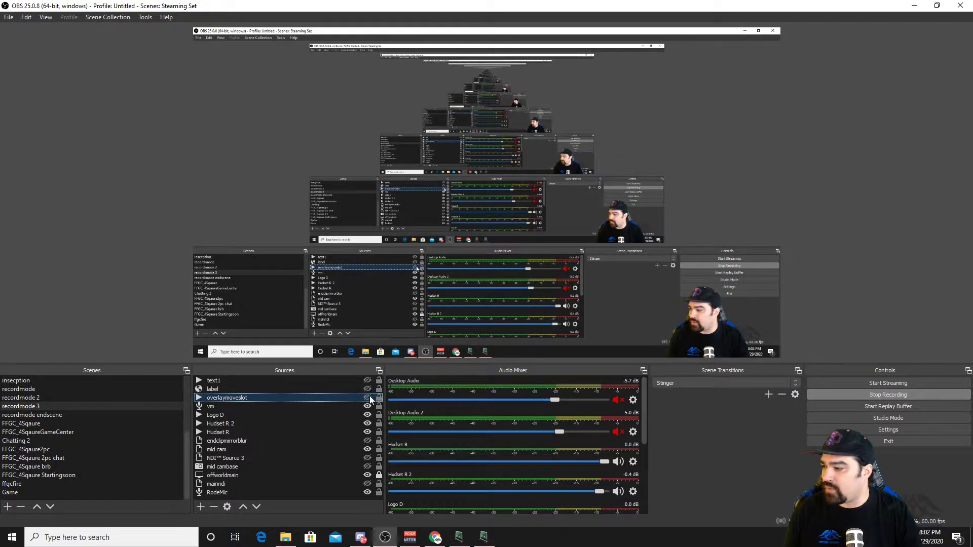
{"action": "left_click", "coordinate": [368, 397]}
{"action": "left_click_drag", "start_coordinate": [275, 102], "coordinate": [750, 156]}
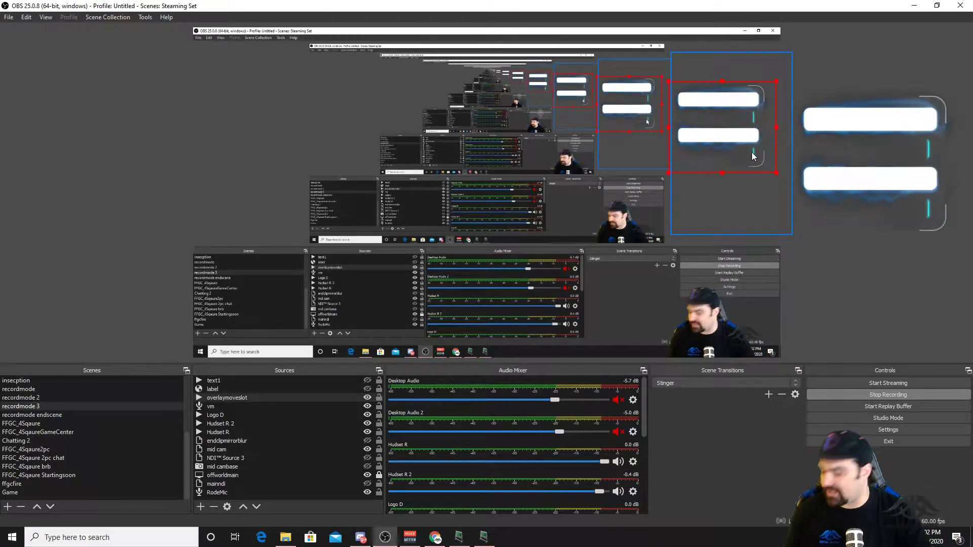
{"action": "left_click_drag", "start_coordinate": [777, 171], "coordinate": [766, 122]}
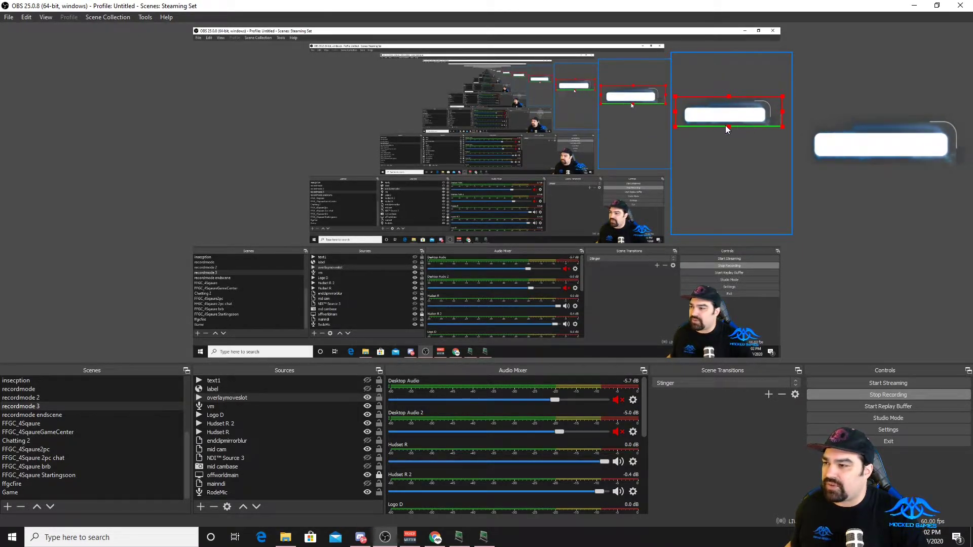
Enlarge the cropped overlaymoveslot source to a scale of about 3.02 by 2.39 and place it near the middle of the canvas
{"action": "left_click_drag", "start_coordinate": [674, 126], "coordinate": [381, 65]}
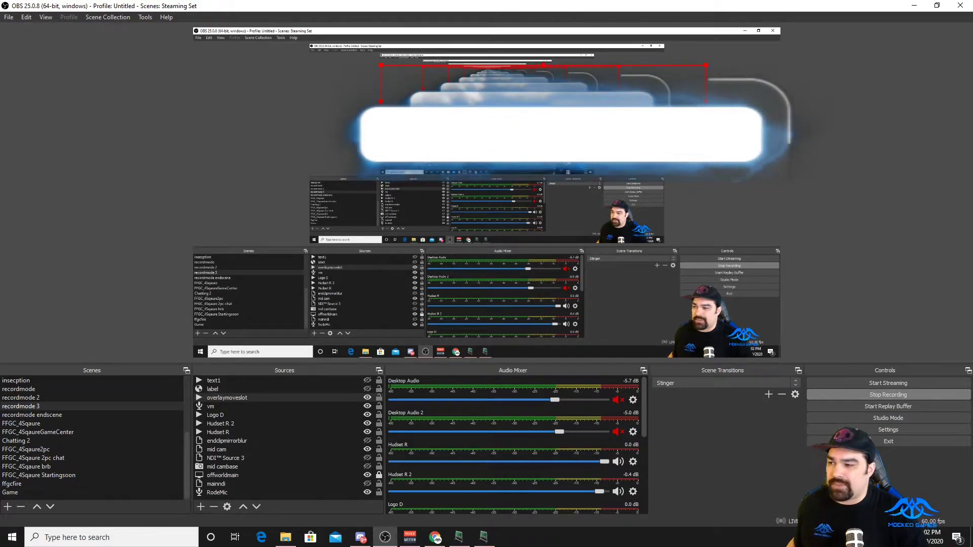
{"action": "left_click_drag", "start_coordinate": [650, 108], "coordinate": [709, 151]}
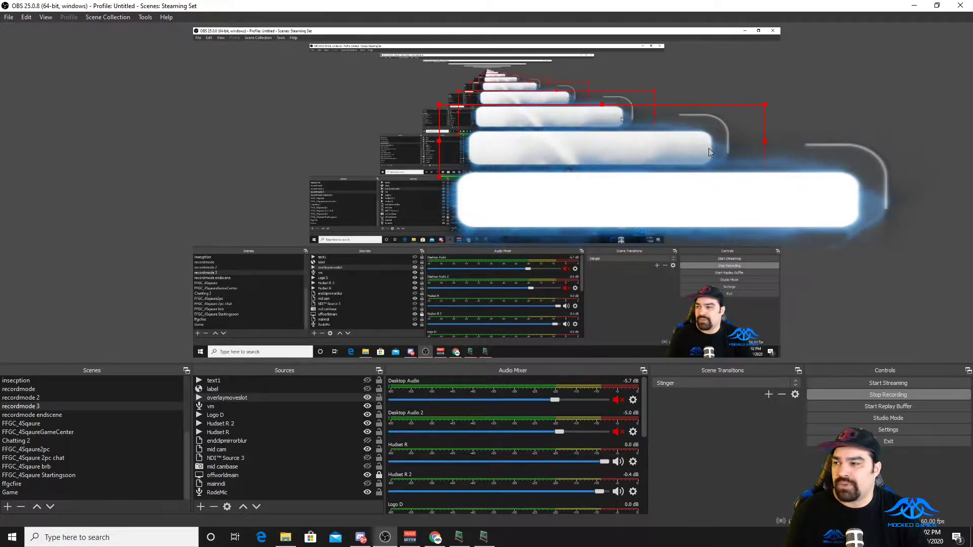
{"action": "left_click_drag", "start_coordinate": [709, 148], "coordinate": [639, 231]}
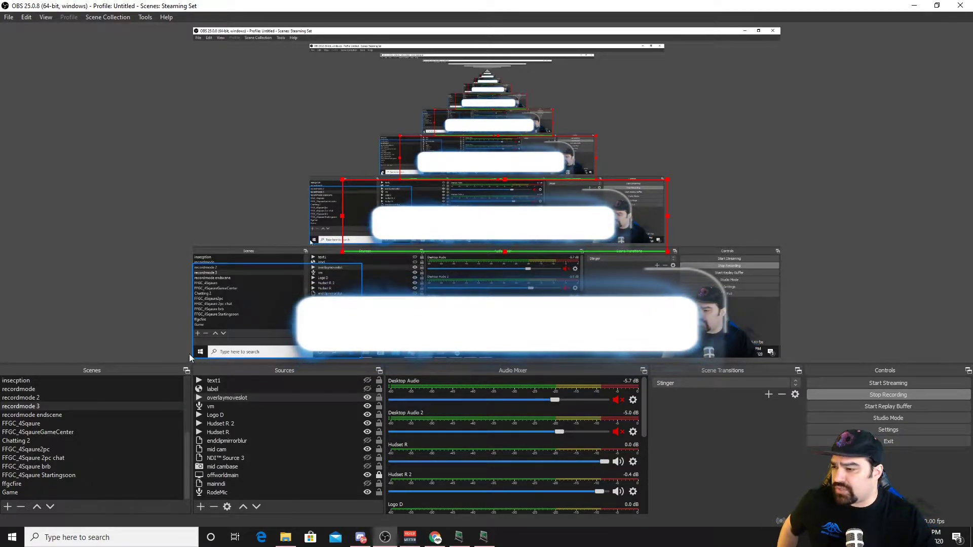
Open the filters of the recordmode 3 scene and place their window clear of the overlay in the preview
{"action": "right_click", "coordinate": [47, 409]}
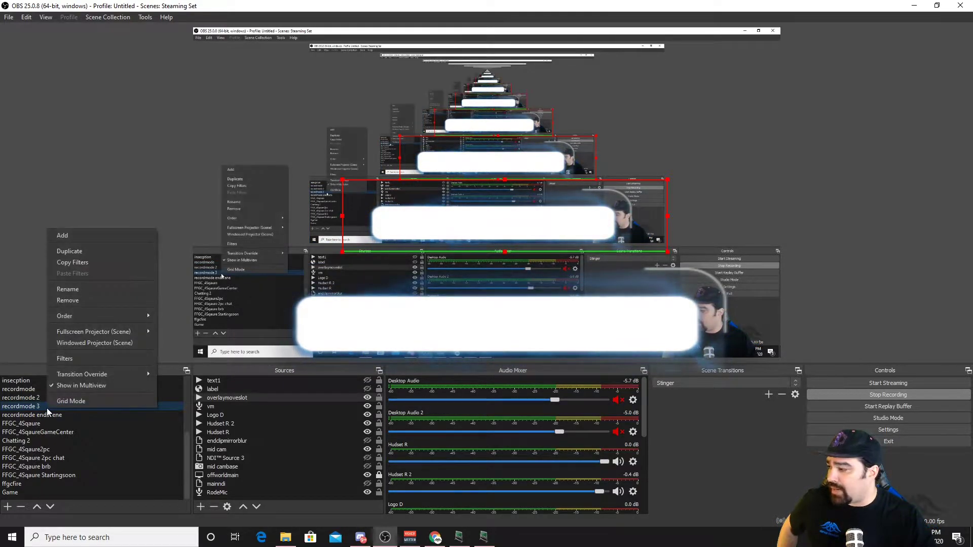
{"action": "left_click", "coordinate": [80, 361]}
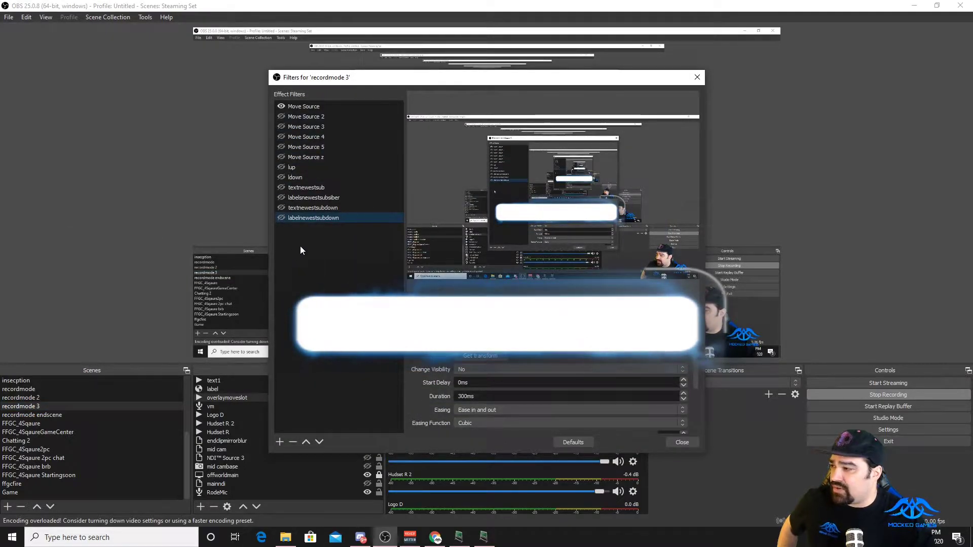
{"action": "left_click_drag", "start_coordinate": [387, 79], "coordinate": [181, 56]}
{"action": "left_click_drag", "start_coordinate": [284, 44], "coordinate": [752, 47]}
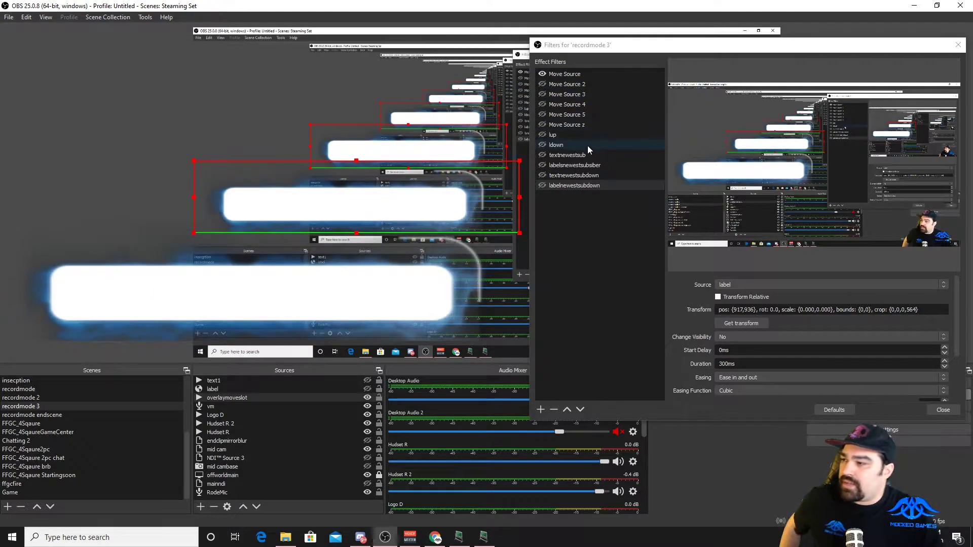
Remove the existing lup filter from the recordmode 3 scene
{"action": "left_click", "coordinate": [558, 135]}
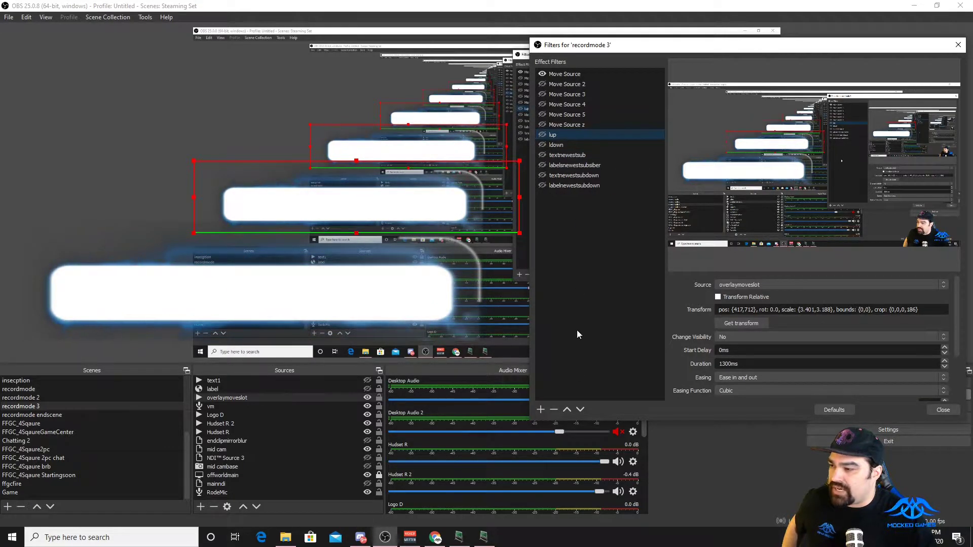
{"action": "left_click", "coordinate": [554, 410]}
{"action": "key", "text": "Return"}
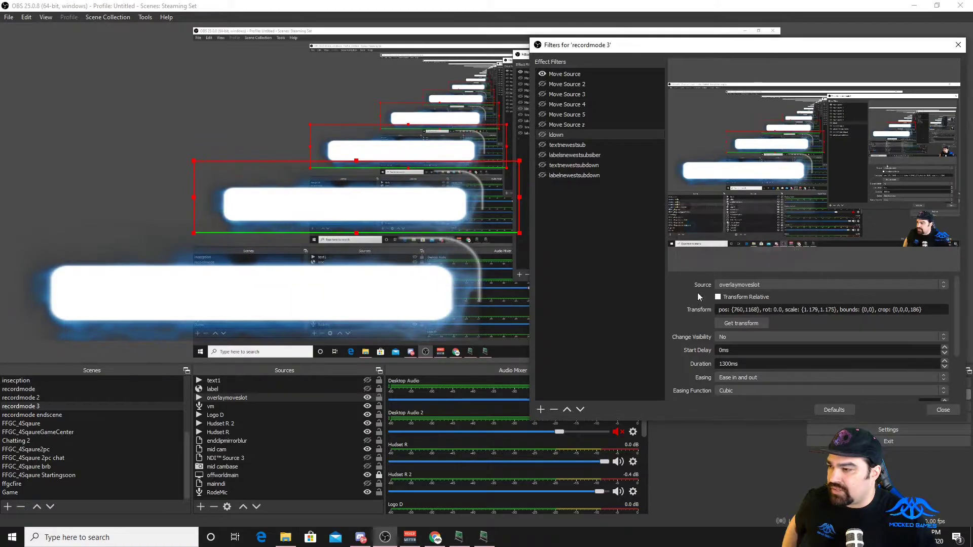
Add a Move Source filter named lup to the recordmode 3 scene
{"action": "left_click", "coordinate": [541, 409]}
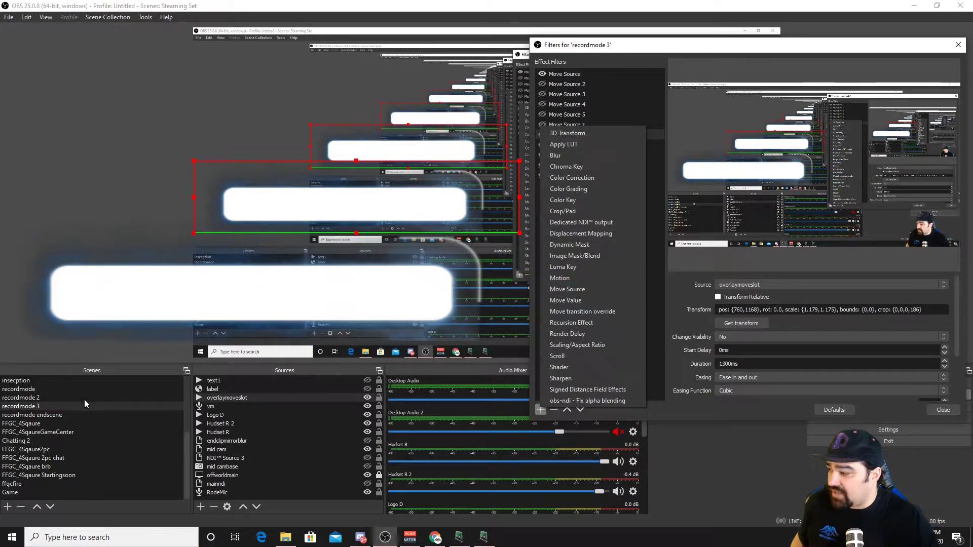
{"action": "left_click", "coordinate": [610, 290]}
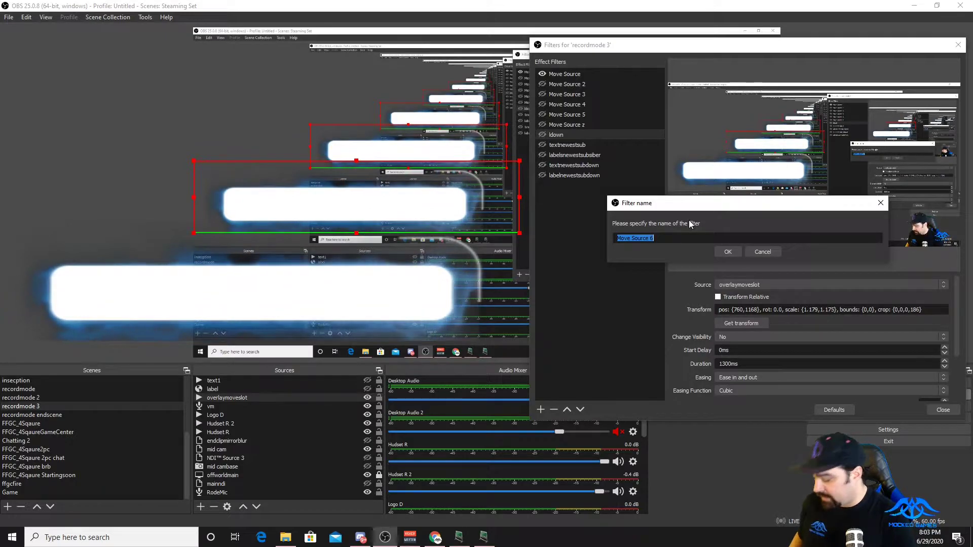
{"action": "type", "text": "lup"}
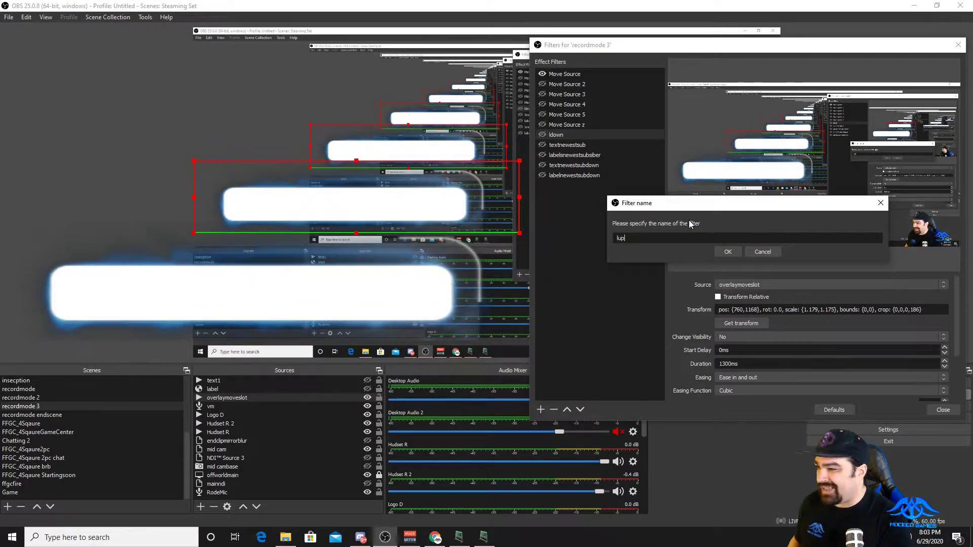
{"action": "left_click", "coordinate": [728, 252]}
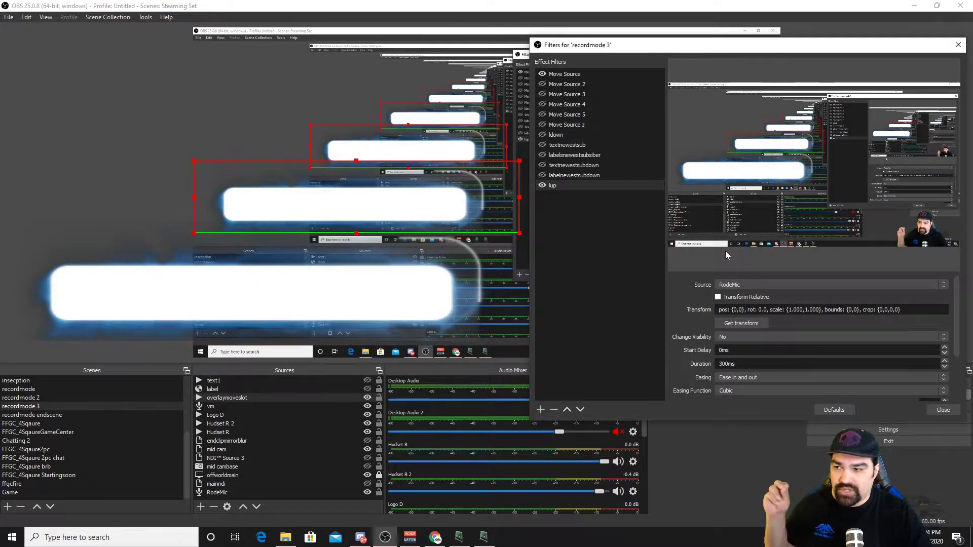
Set the lup filter's source to overlaymoveslot and capture the source's current transform
{"action": "left_click", "coordinate": [377, 212]}
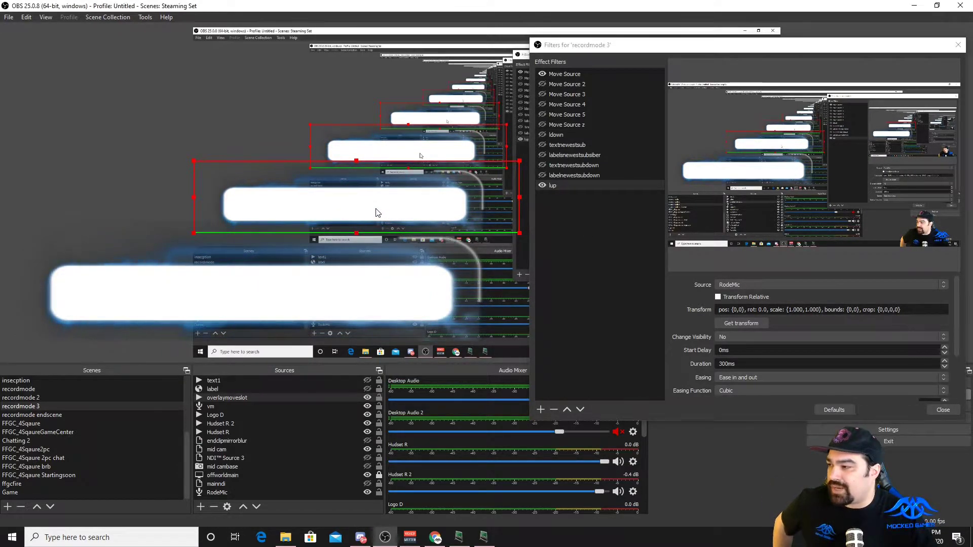
{"action": "left_click", "coordinate": [777, 284]}
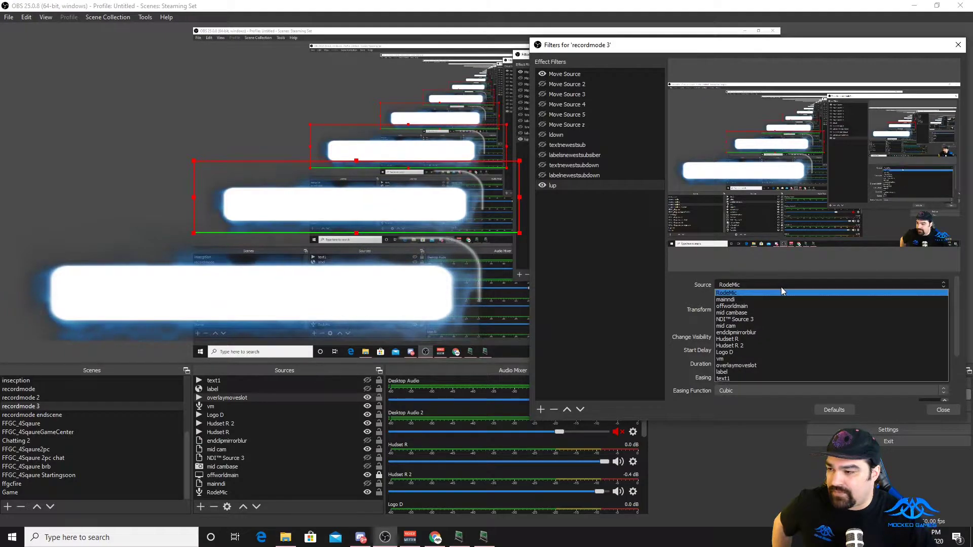
{"action": "left_click", "coordinate": [773, 365]}
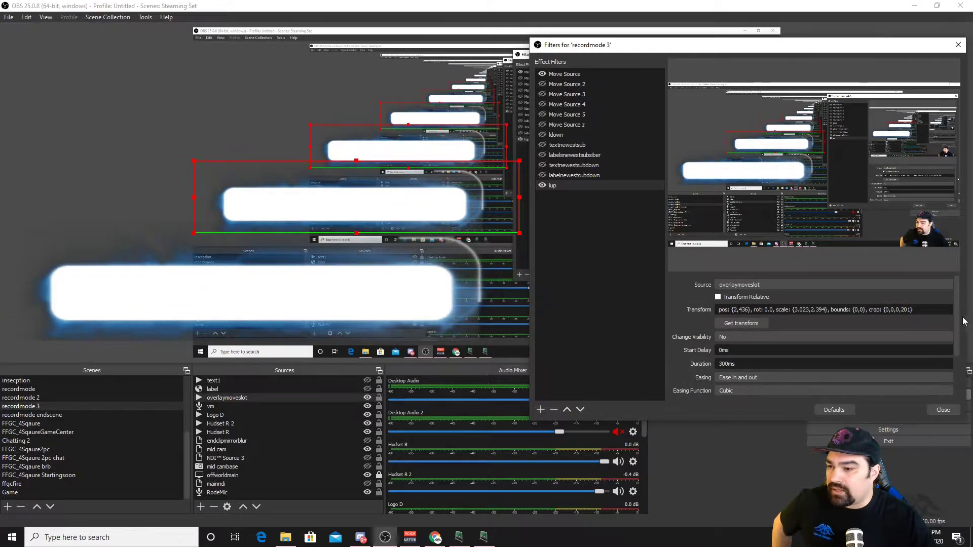
Set the lup filter's duration to 1300 ms and its start trigger to Enable
{"action": "scroll", "coordinate": [960, 321], "scroll_direction": "down", "scroll_amount": 5}
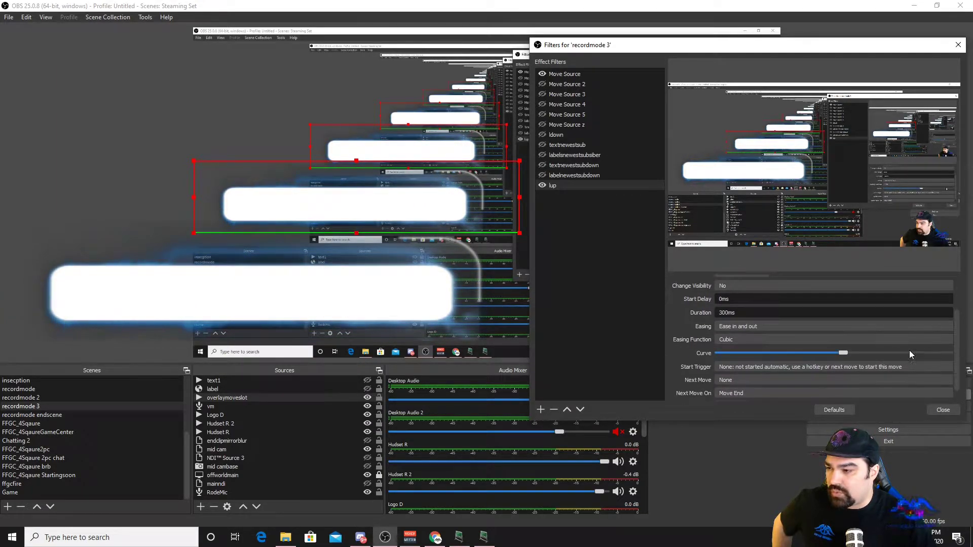
{"action": "type", "text": "1"}
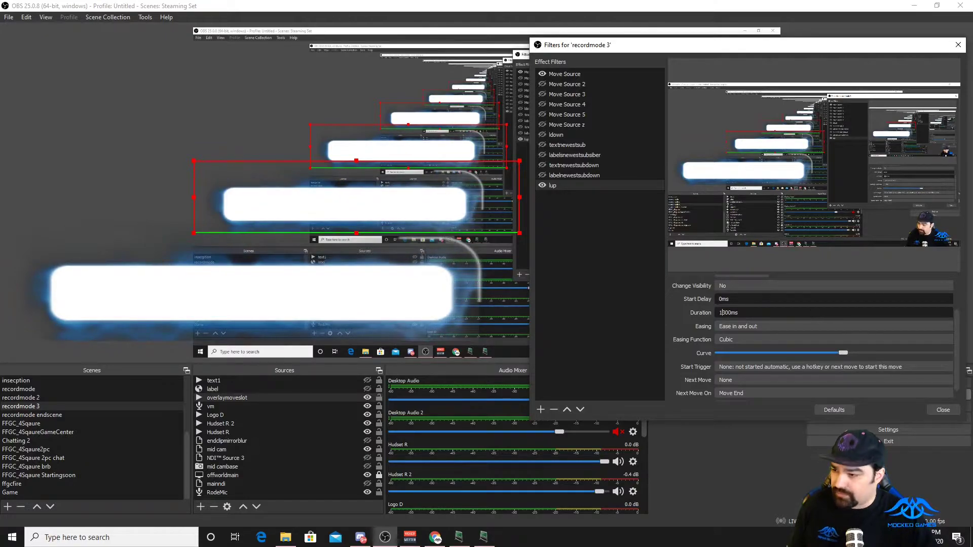
{"action": "scroll", "coordinate": [952, 395], "scroll_direction": "down", "scroll_amount": 1}
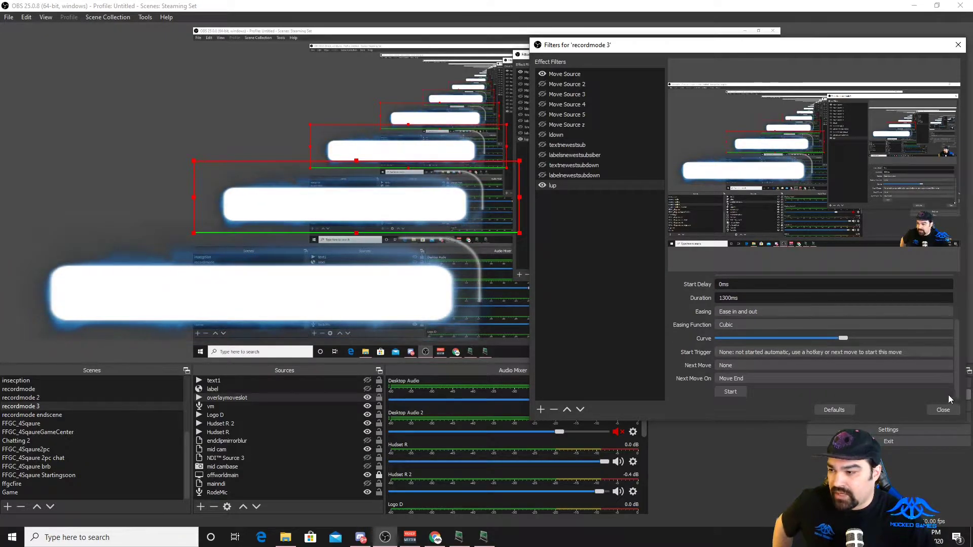
{"action": "left_click", "coordinate": [792, 352]}
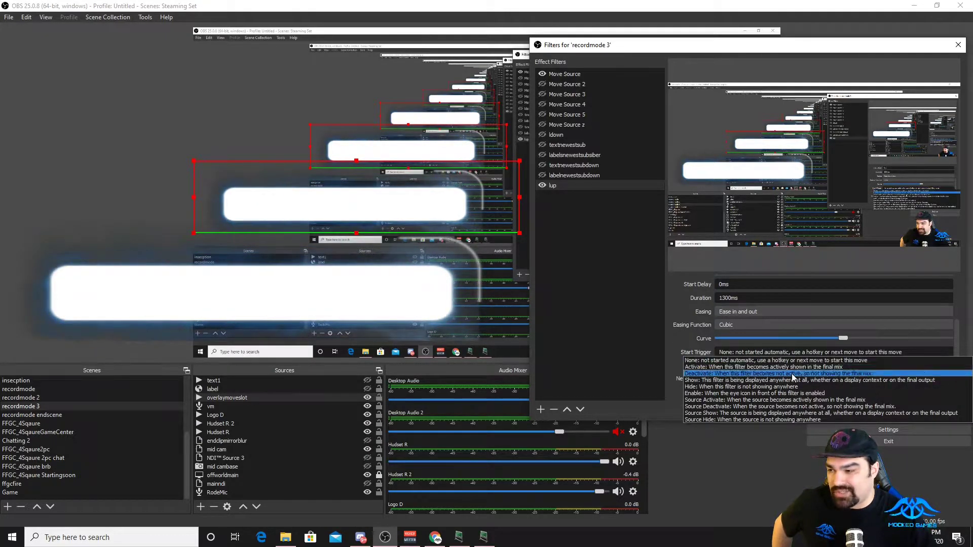
{"action": "left_click", "coordinate": [811, 393]}
Move overlaymoveslot off the canvas's left side and toggle the lup filter off and on to test the move
{"action": "left_click", "coordinate": [76, 222]}
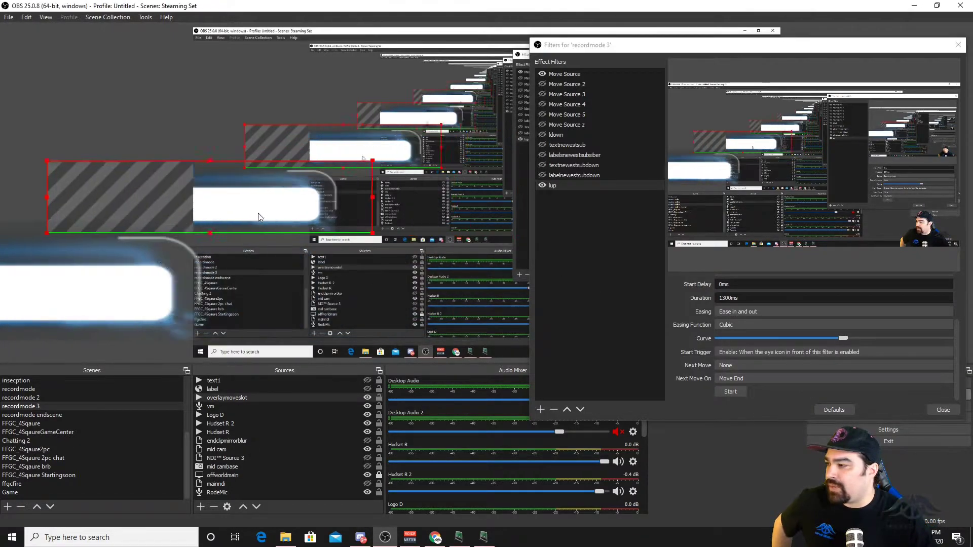
{"action": "left_click", "coordinate": [542, 187]}
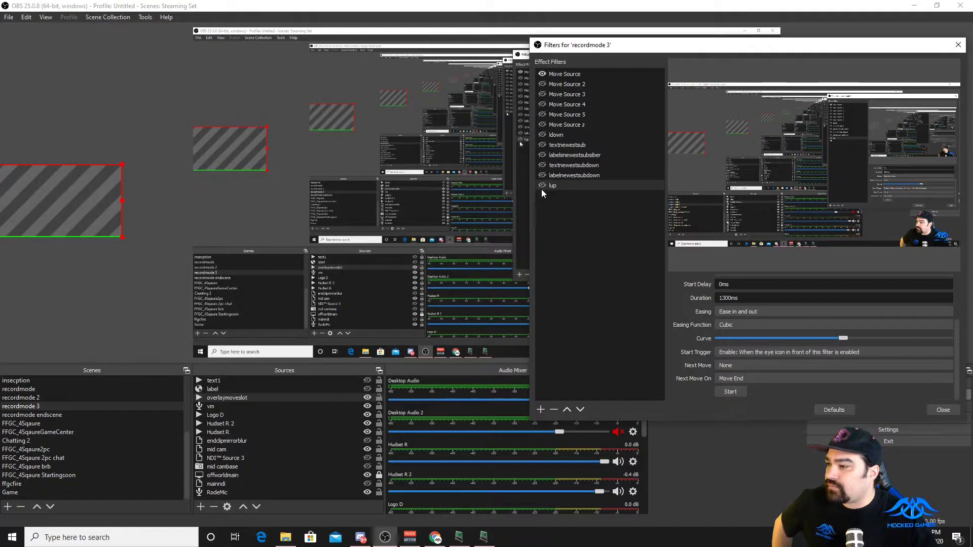
{"action": "left_click", "coordinate": [542, 186]}
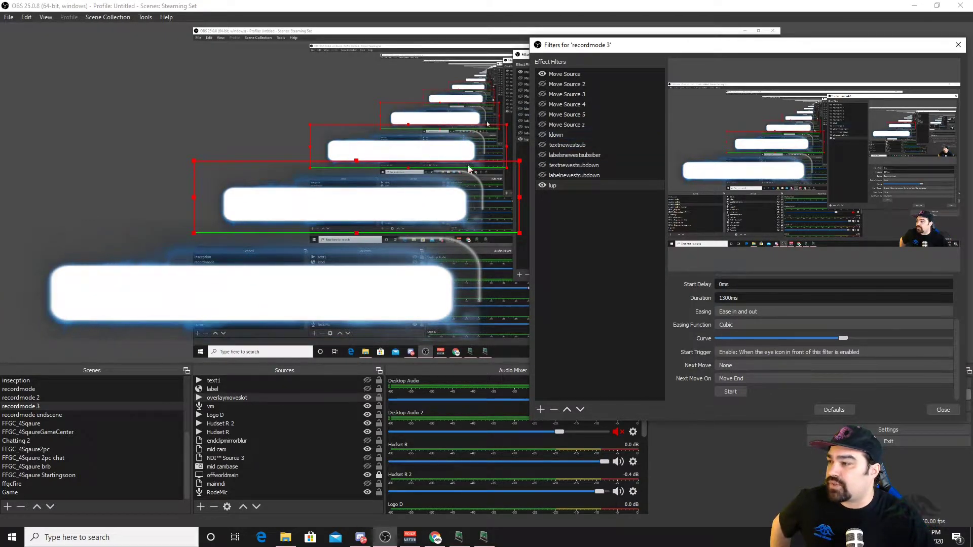
Move overlaymoveslot off the canvas's left side and capture its transform in the ldown filter
{"action": "left_click", "coordinate": [125, 186]}
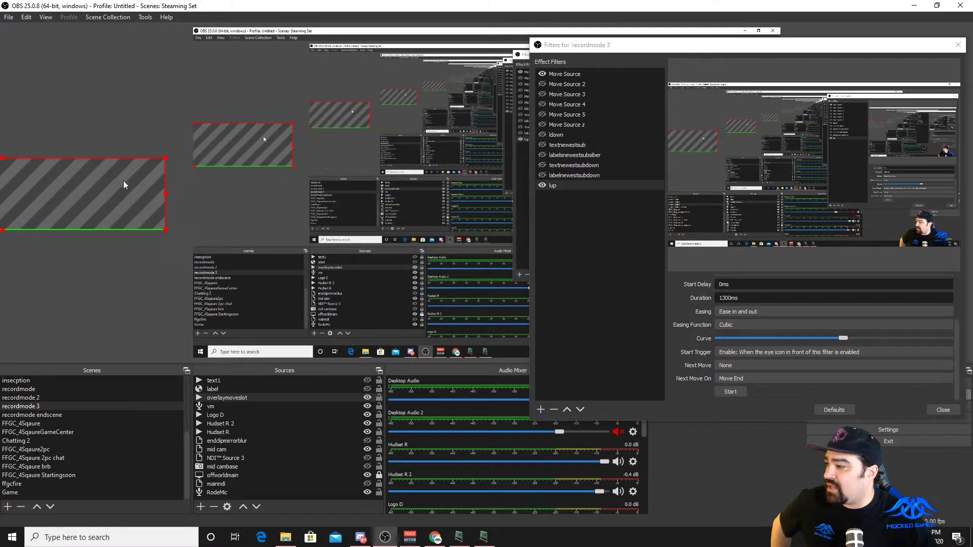
{"action": "left_click", "coordinate": [555, 136]}
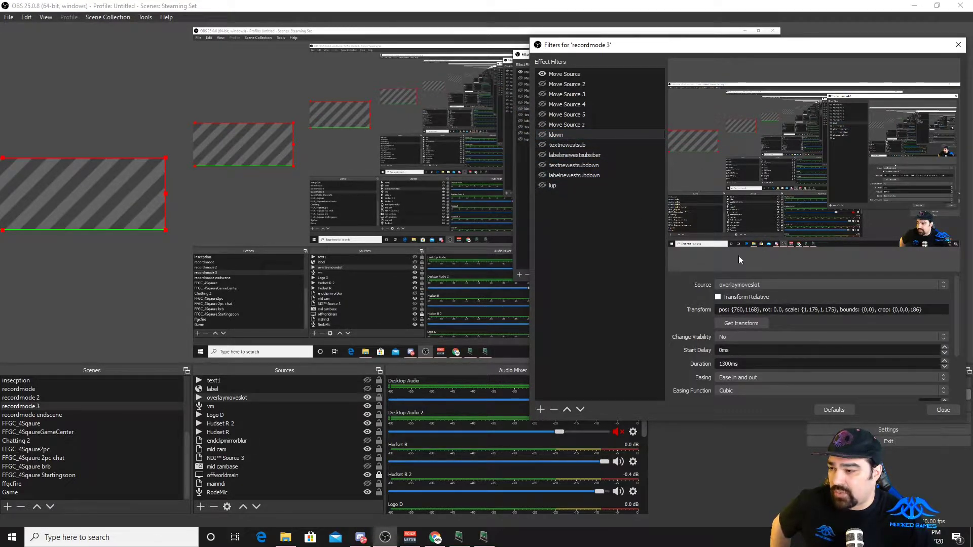
{"action": "left_click", "coordinate": [749, 322]}
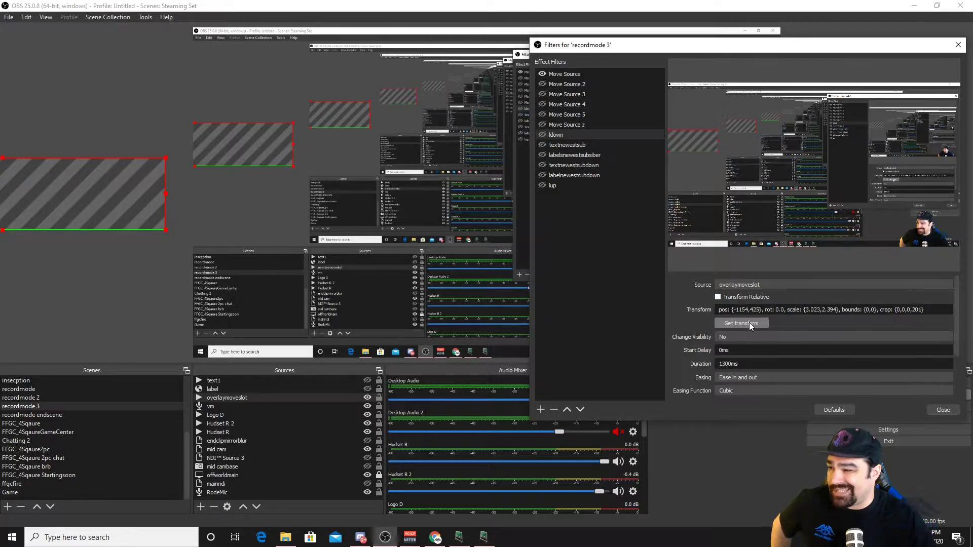
Test the overlay's moves in and out with the lup and ldown filters, leave it in view and close the filters window
{"action": "left_click", "coordinate": [542, 185]}
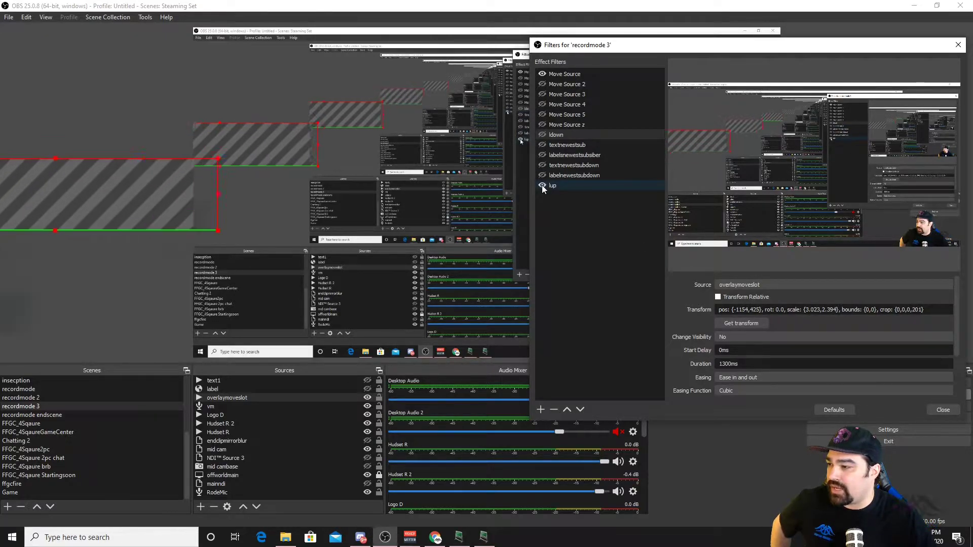
{"action": "left_click", "coordinate": [543, 134]}
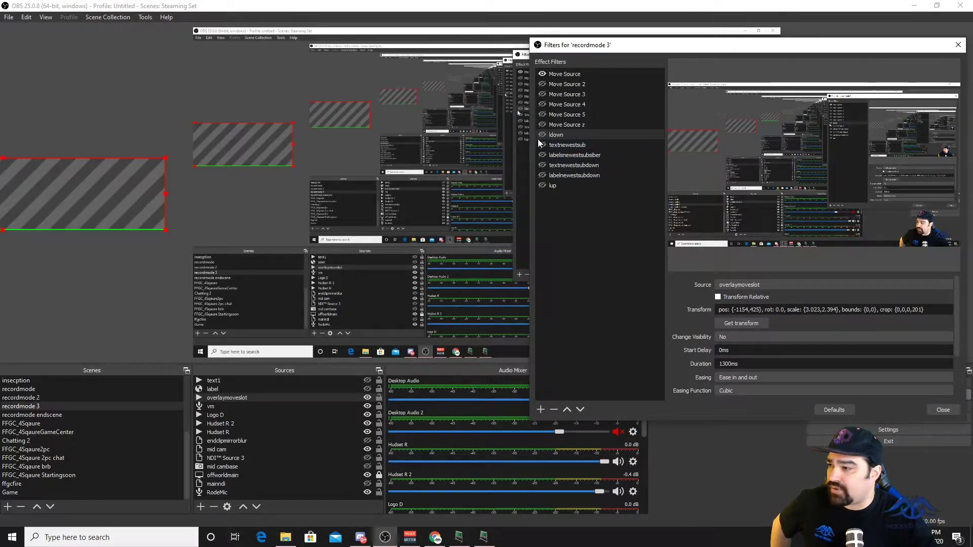
{"action": "left_click", "coordinate": [542, 186]}
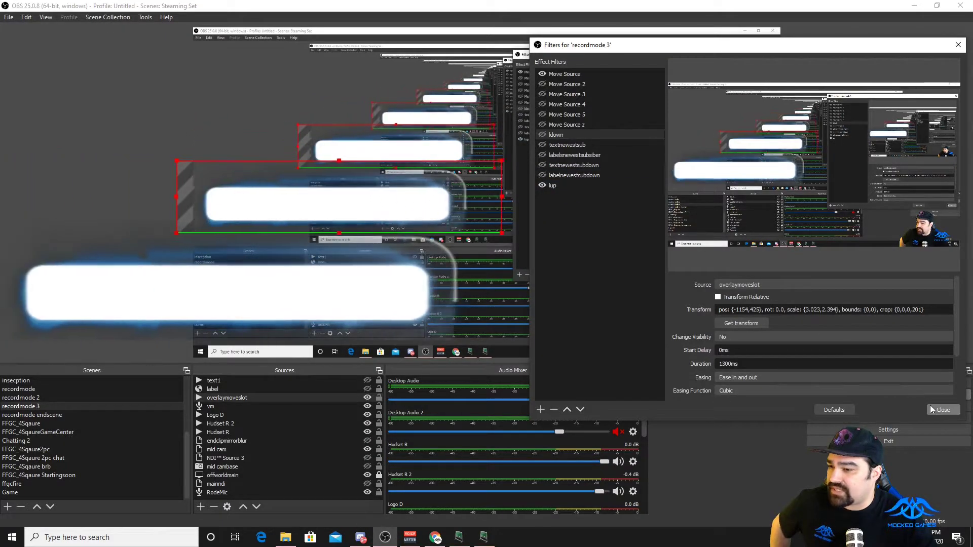
{"action": "left_click", "coordinate": [930, 406]}
Show the label source, place it on the lower half of the overlay bar and crop it to a single name
{"action": "left_click", "coordinate": [232, 389]}
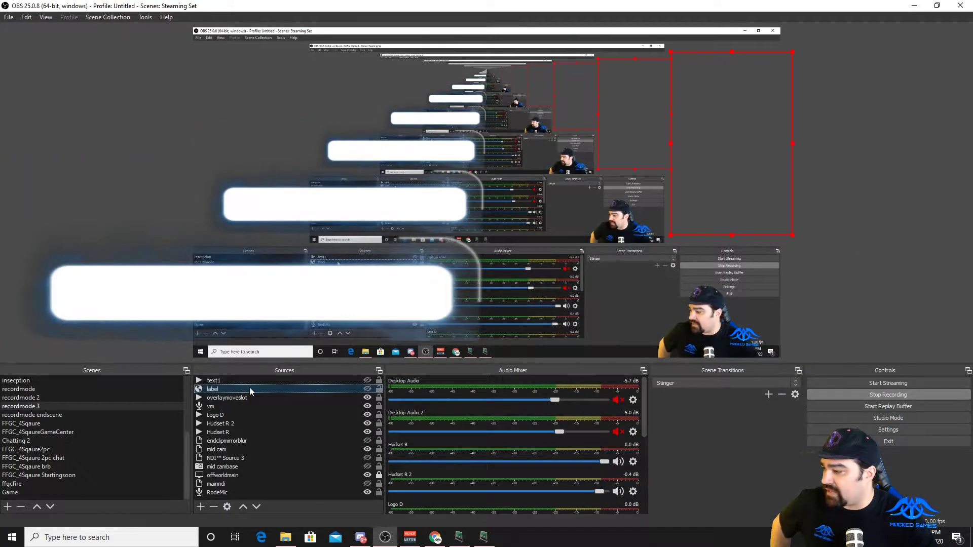
{"action": "left_click", "coordinate": [366, 388]}
{"action": "left_click_drag", "start_coordinate": [726, 209], "coordinate": [365, 325]}
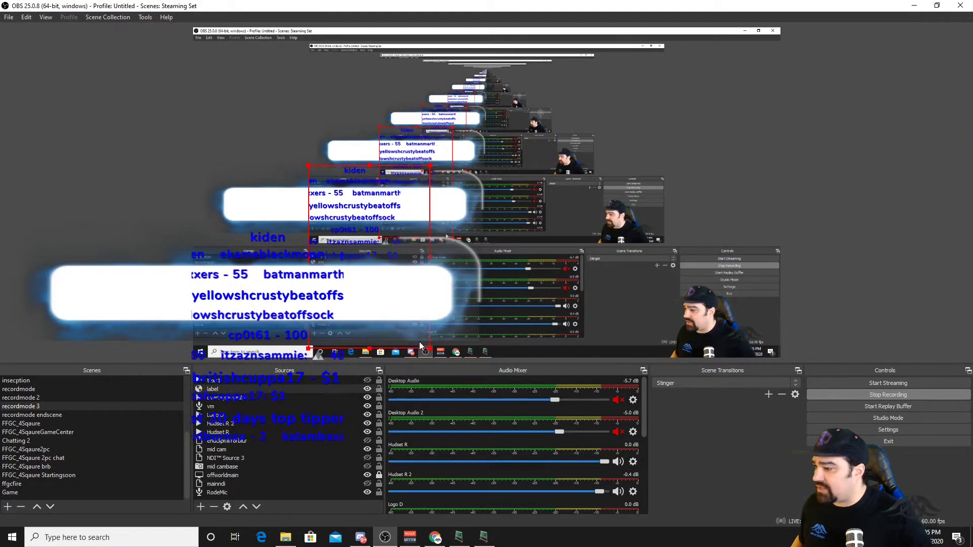
{"action": "left_click_drag", "start_coordinate": [430, 351], "coordinate": [420, 213]}
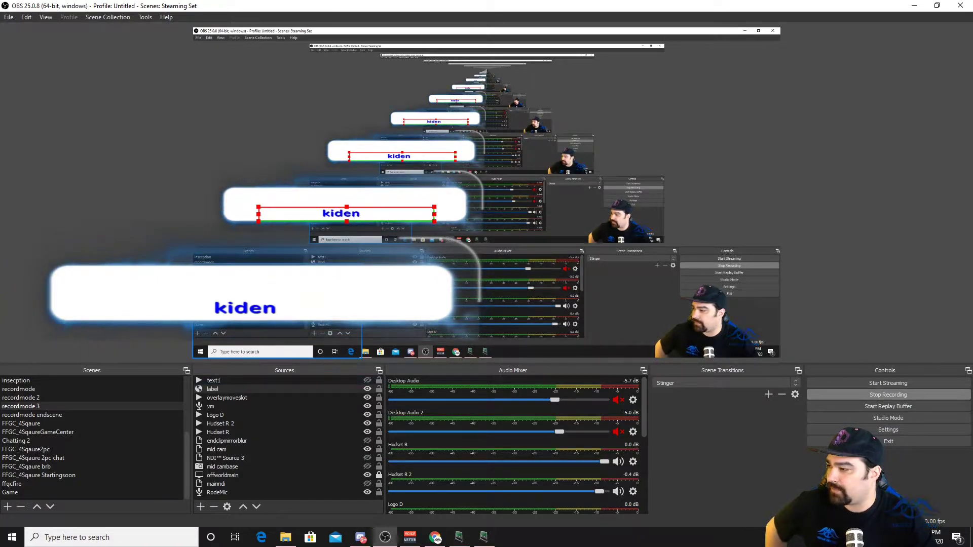
{"action": "mouse_move", "coordinate": [347, 220]}
{"action": "left_mouse_down"}
{"action": "mouse_move", "coordinate": [345, 242]}
{"action": "mouse_move", "coordinate": [346, 220]}
{"action": "left_mouse_up"}
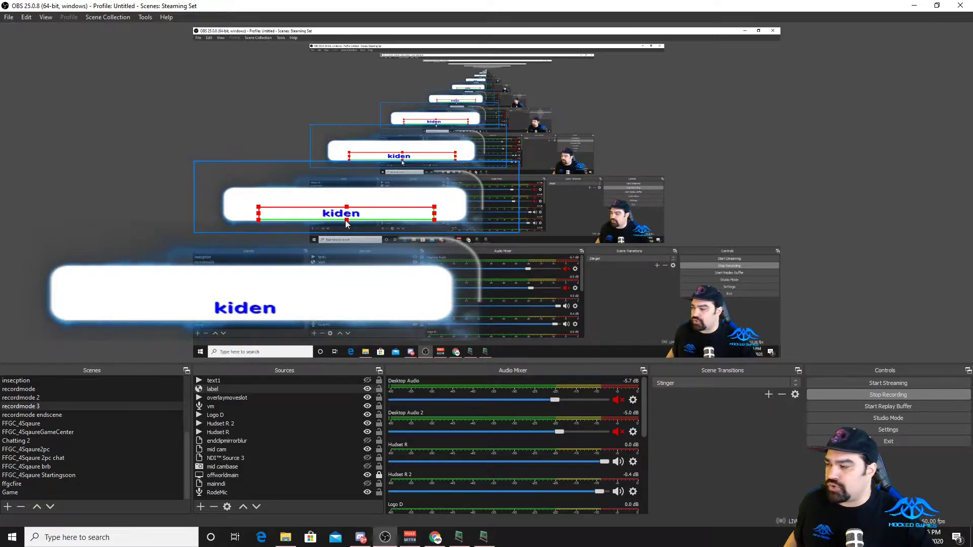
Open the recordmode 3 scene's filters and capture the label's current transform in the labelsnewestsubsiber filter
{"action": "right_click", "coordinate": [102, 405]}
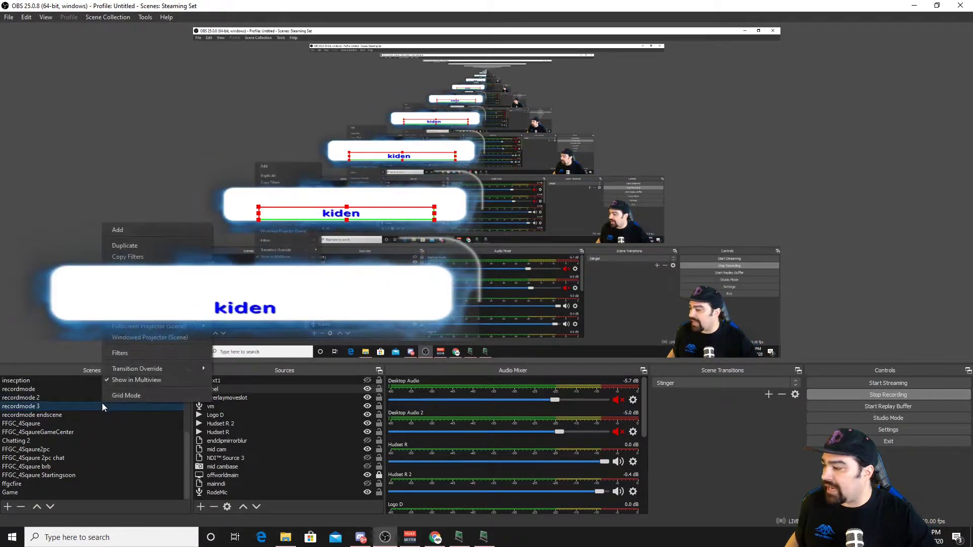
{"action": "left_click", "coordinate": [127, 356]}
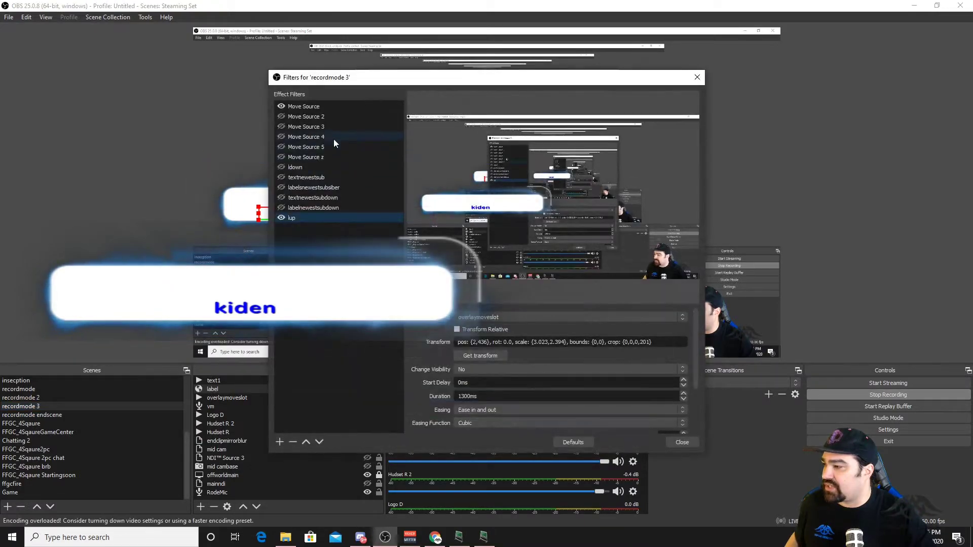
{"action": "left_click_drag", "start_coordinate": [390, 76], "coordinate": [623, 76]}
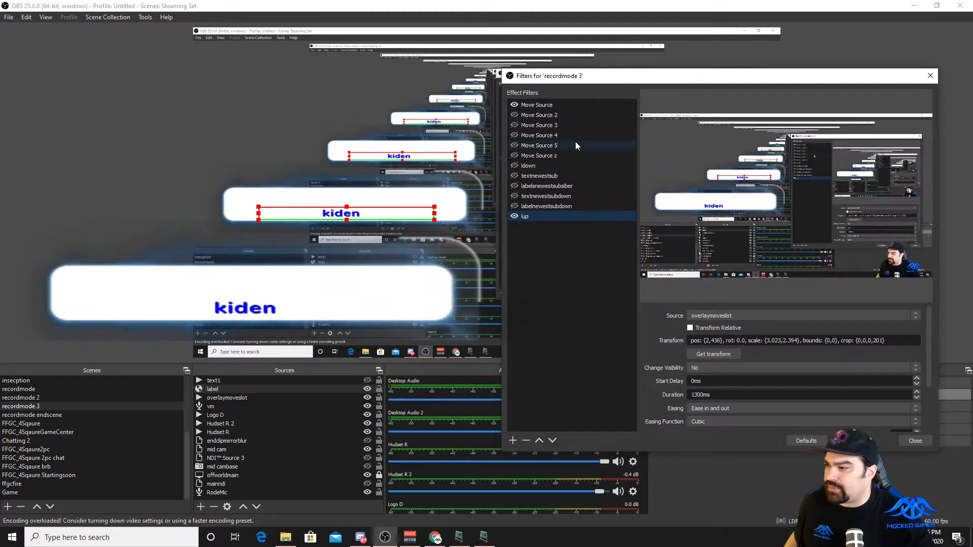
{"action": "left_click", "coordinate": [582, 186]}
{"action": "left_click", "coordinate": [709, 353]}
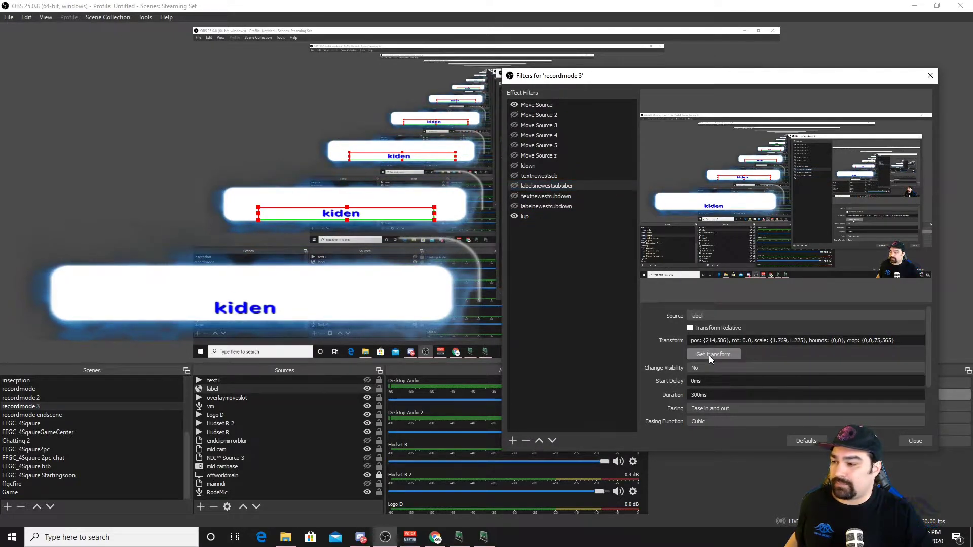
Set the labelsnewestsubsiber filter's duration to 1300 ms
{"action": "scroll", "coordinate": [928, 358], "scroll_direction": "down", "scroll_amount": 2}
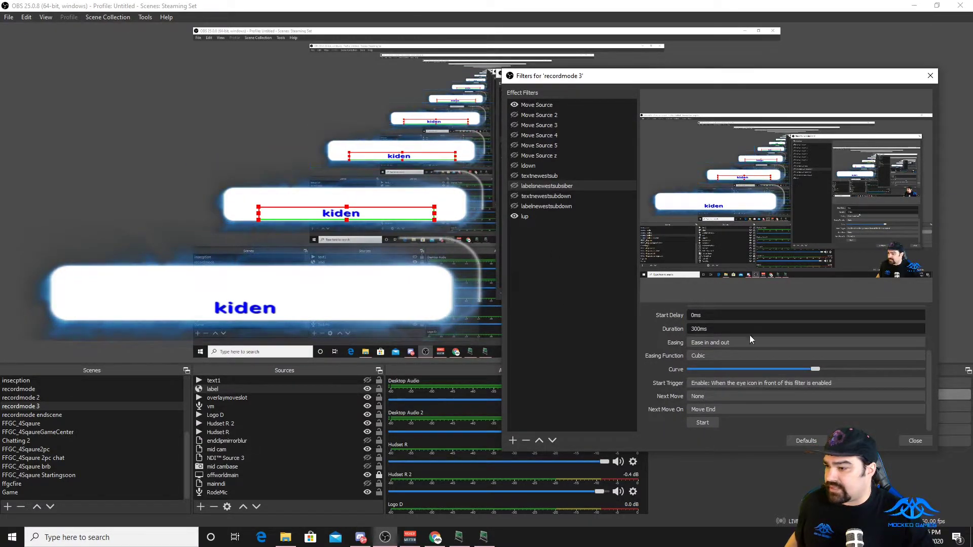
{"action": "left_click_drag", "start_coordinate": [926, 354], "coordinate": [929, 296]}
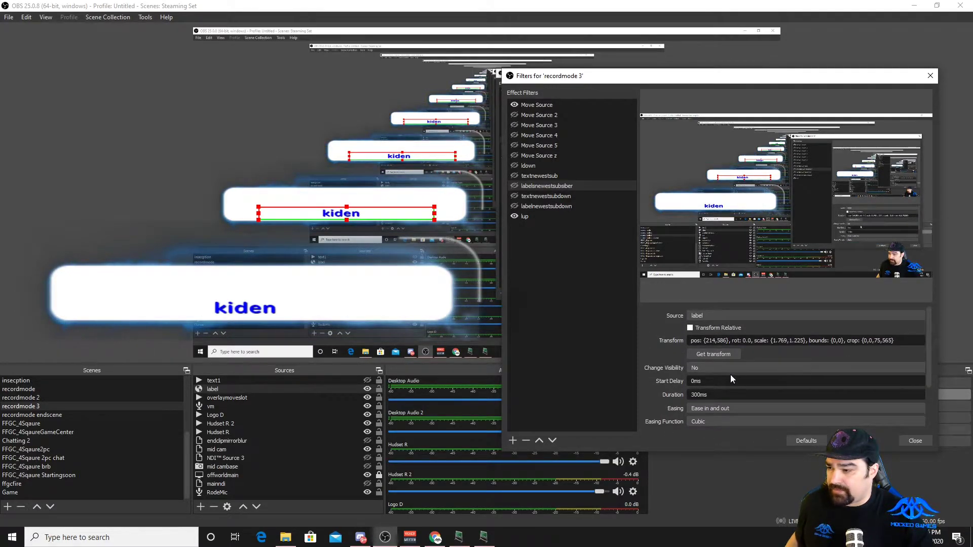
{"action": "type", "text": "1"}
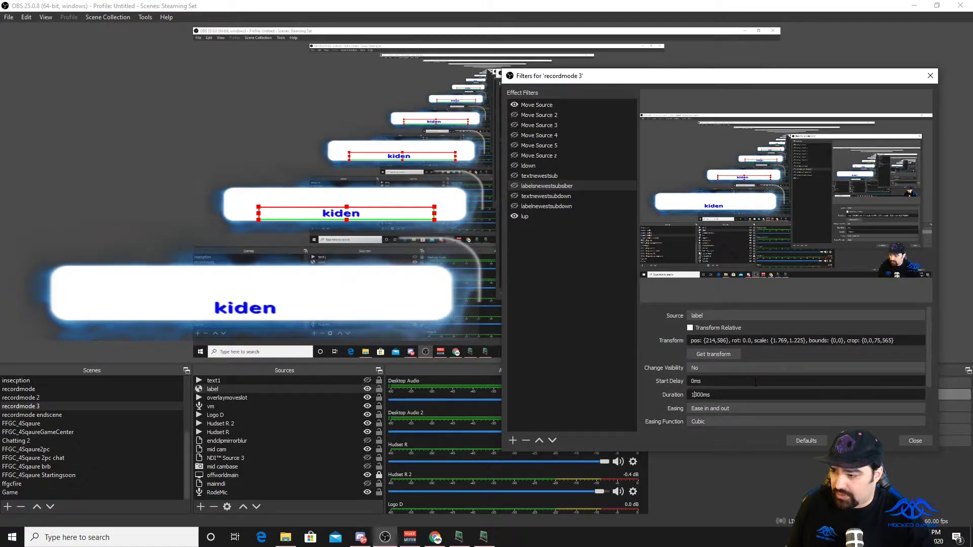
Move the label off the canvas's left side, turn off lup and capture the label's transform in the labelnewestsubdown filter
{"action": "left_click", "coordinate": [411, 218]}
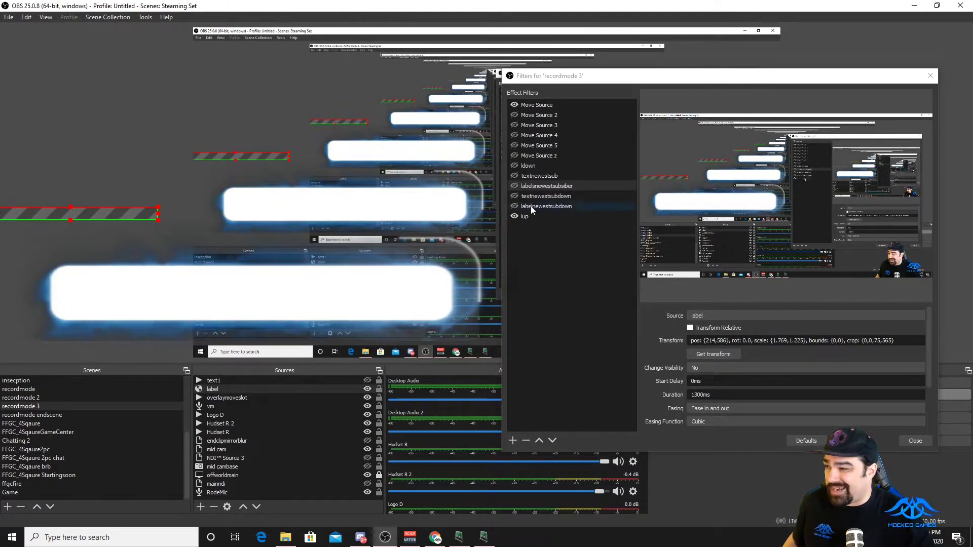
{"action": "left_click", "coordinate": [515, 216]}
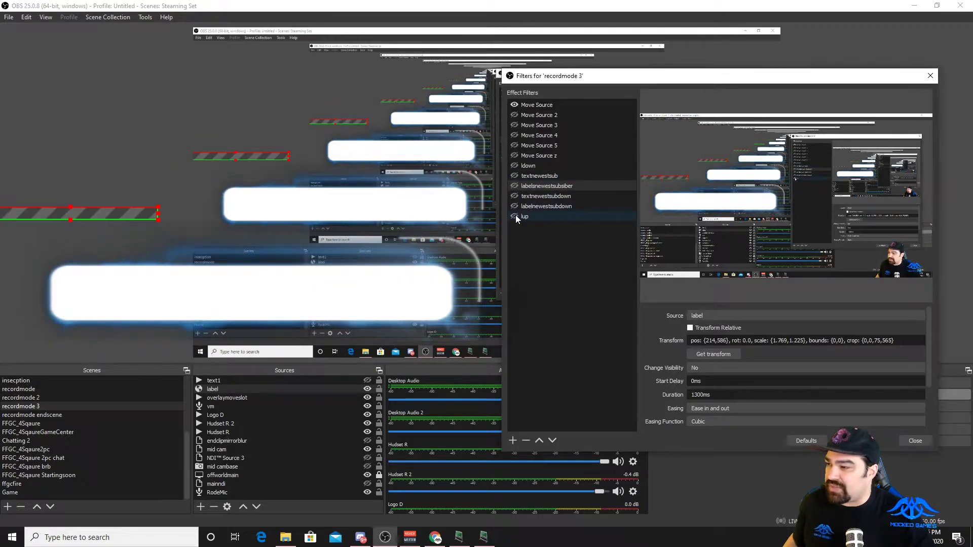
{"action": "left_click", "coordinate": [567, 206]}
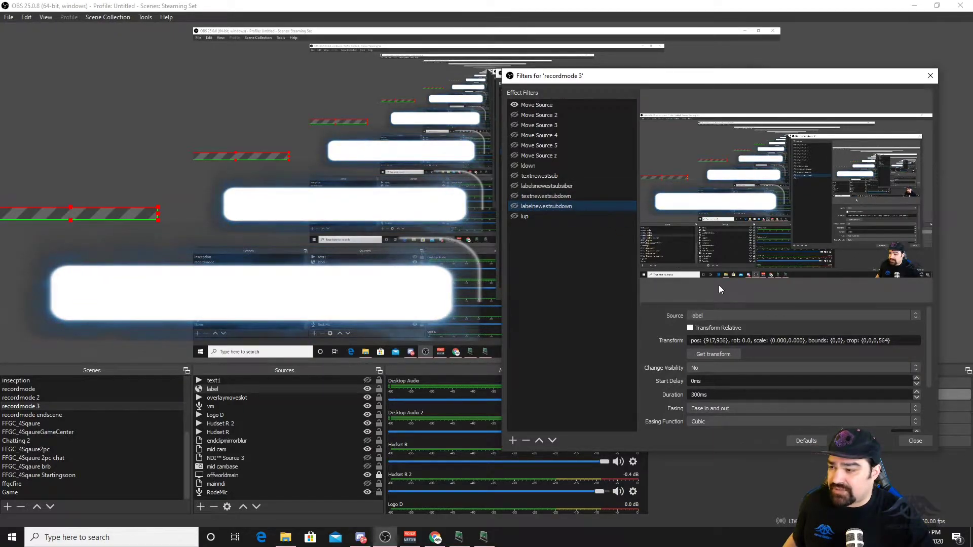
{"action": "left_click", "coordinate": [703, 357]}
{"action": "left_click_drag", "start_coordinate": [930, 350], "coordinate": [929, 433]}
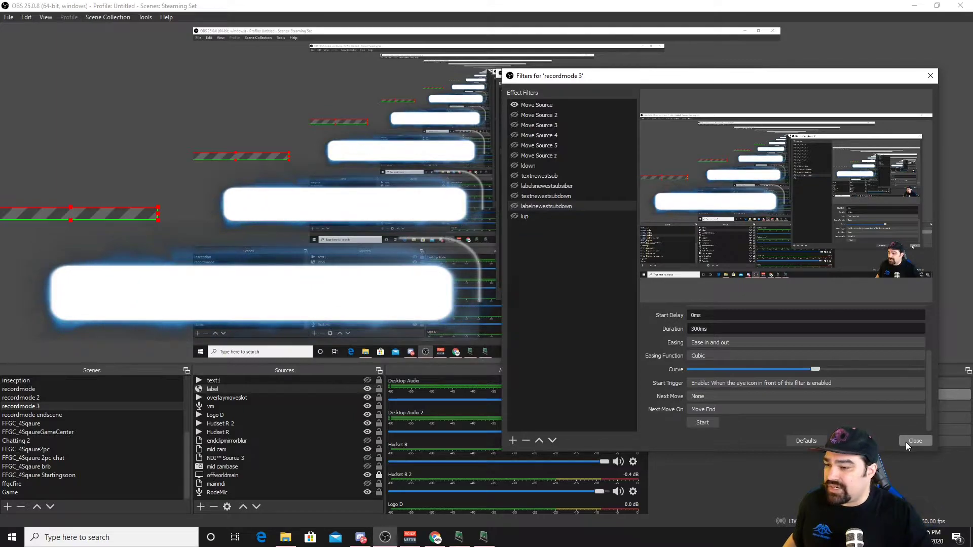
Show the text1 source, crop it to the Newest Subscriber line and fit it across the upper half of the overlay bar
{"action": "left_click", "coordinate": [367, 380]}
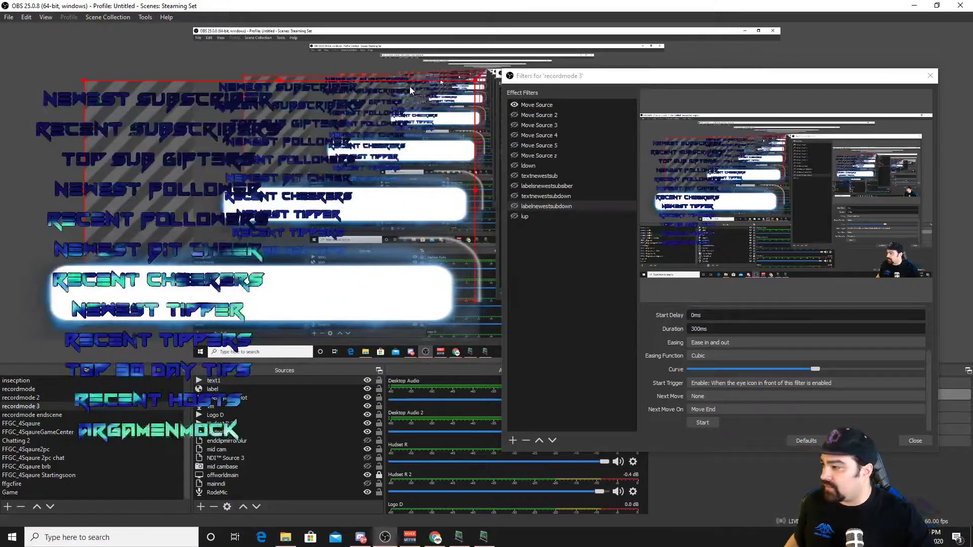
{"action": "left_click_drag", "start_coordinate": [475, 295], "coordinate": [391, 101]}
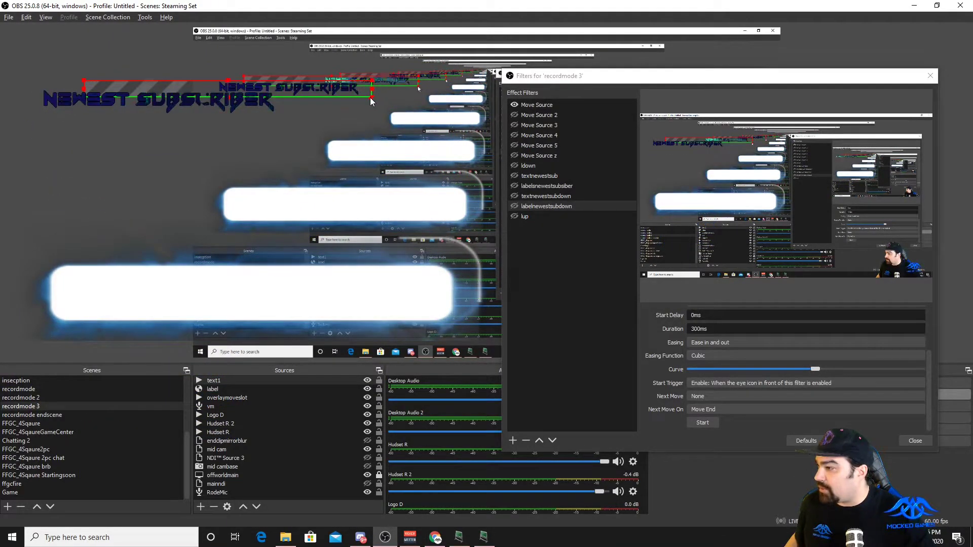
{"action": "left_click_drag", "start_coordinate": [83, 96], "coordinate": [214, 102]}
{"action": "left_click_drag", "start_coordinate": [284, 95], "coordinate": [339, 203]}
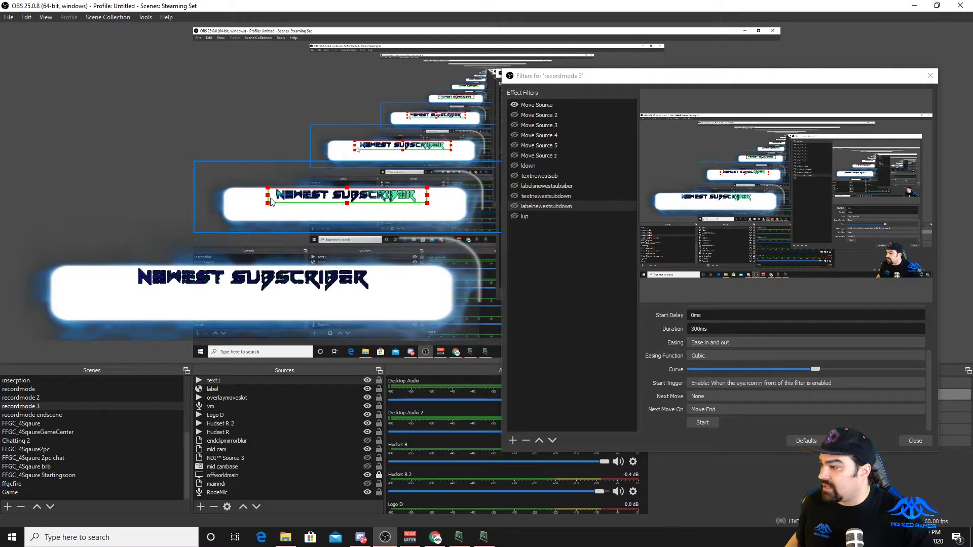
{"action": "left_click_drag", "start_coordinate": [267, 196], "coordinate": [238, 196]}
{"action": "left_click_drag", "start_coordinate": [427, 202], "coordinate": [459, 207]}
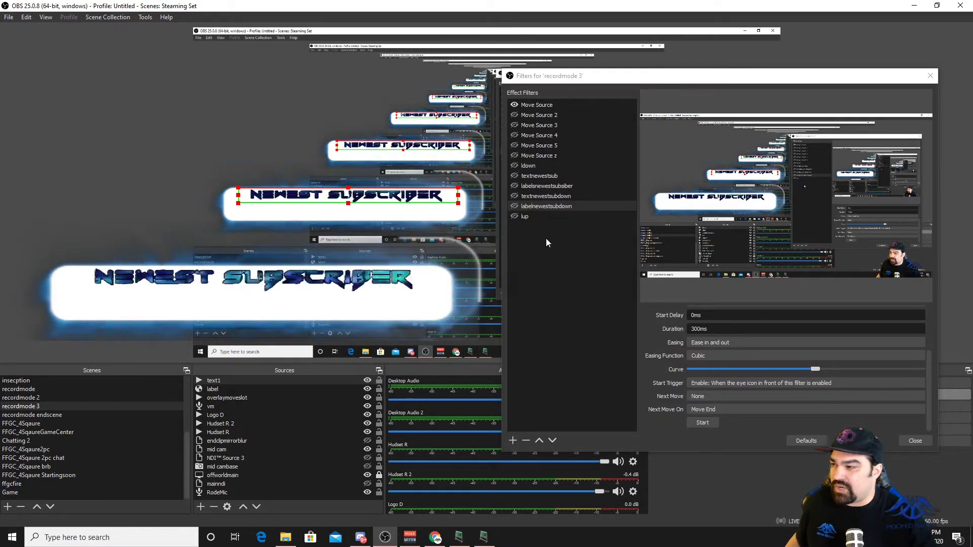
Capture text1's current transform in the textnewestsub filter and set the filter's duration to 1300 ms
{"action": "left_click", "coordinate": [560, 176]}
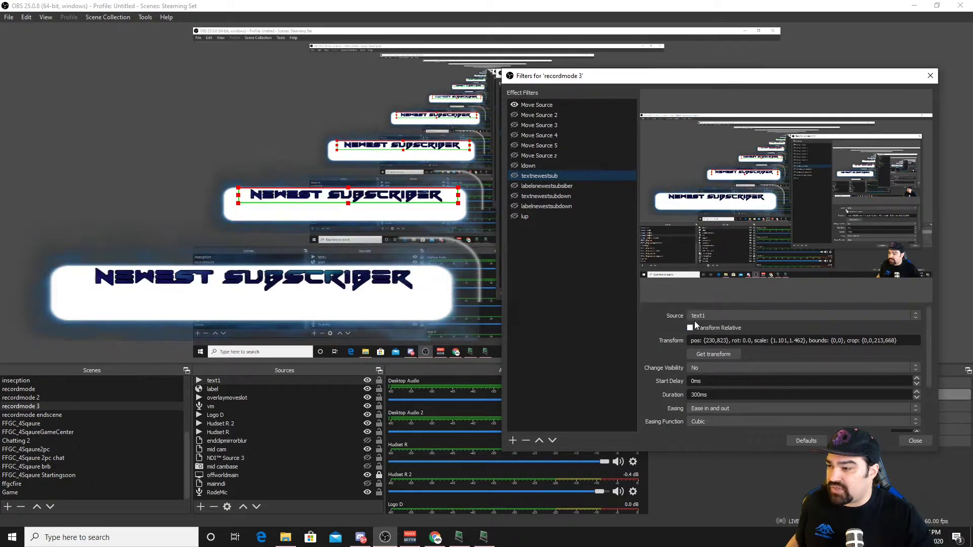
{"action": "left_click", "coordinate": [720, 355]}
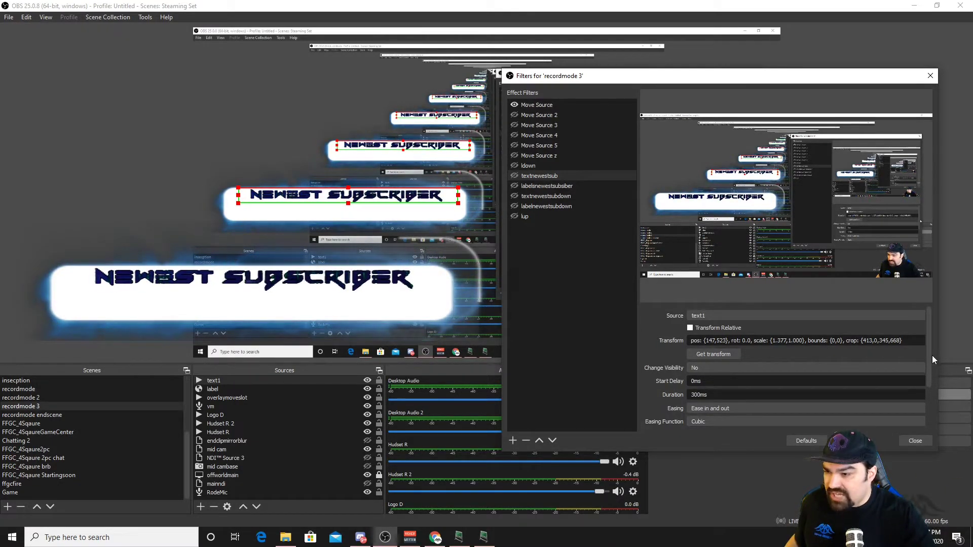
{"action": "scroll", "coordinate": [932, 355], "scroll_direction": "down", "scroll_amount": 1}
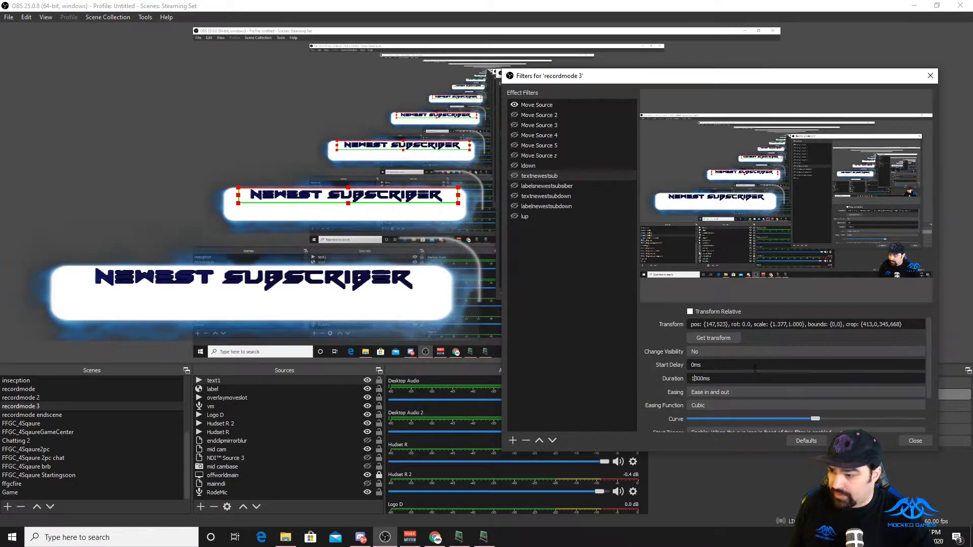
{"action": "left_click_drag", "start_coordinate": [932, 387], "coordinate": [932, 423]}
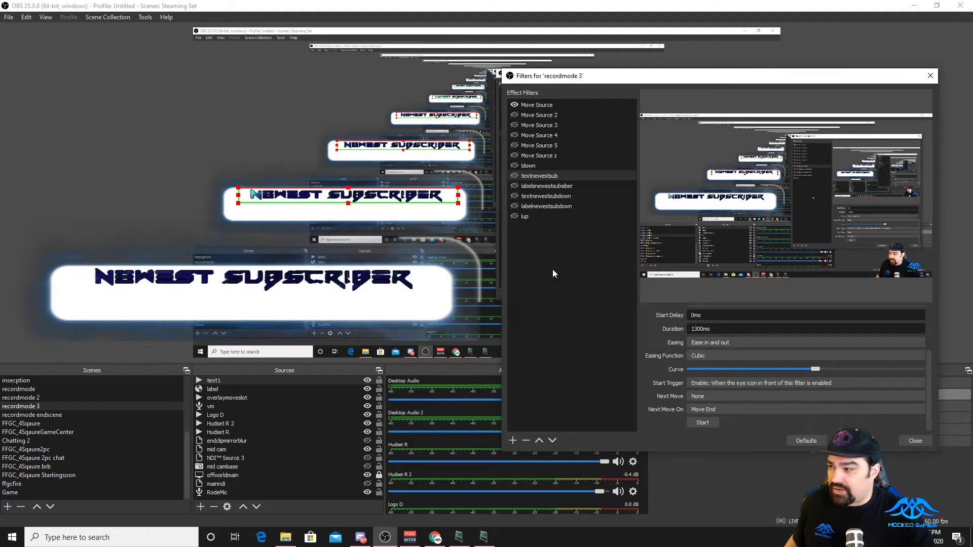
Move text1 off the canvas's left side and capture its transform in the textnewestsubdown filter
{"action": "left_click", "coordinate": [347, 200]}
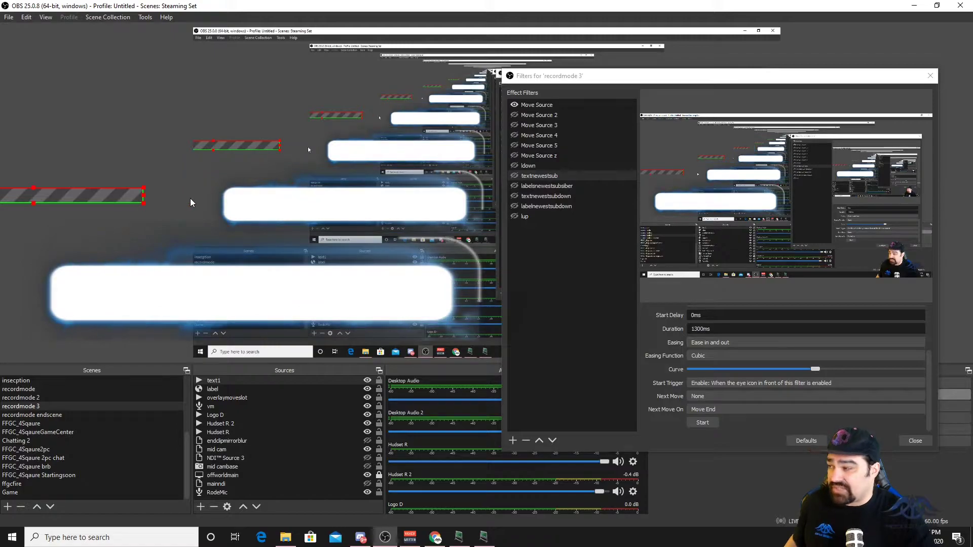
{"action": "left_click", "coordinate": [575, 196]}
{"action": "left_click", "coordinate": [729, 352]}
{"action": "mouse_move", "coordinate": [929, 354]}
{"action": "left_mouse_down"}
{"action": "mouse_move", "coordinate": [930, 394]}
{"action": "mouse_move", "coordinate": [929, 343]}
{"action": "left_mouse_up"}
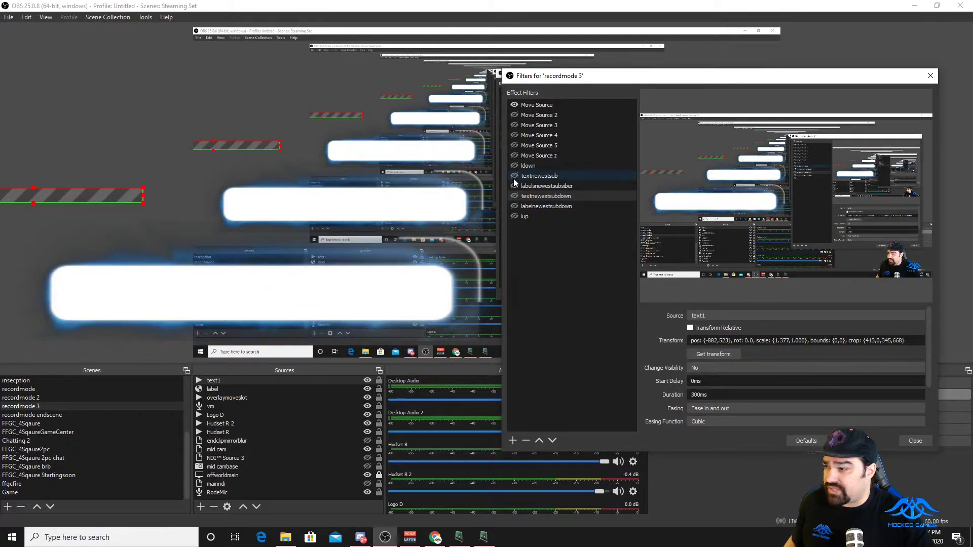
Enable the lup, textnewestsub and labelsnewestsubsiber filters to bring the text and label into view
{"action": "left_click", "coordinate": [514, 217]}
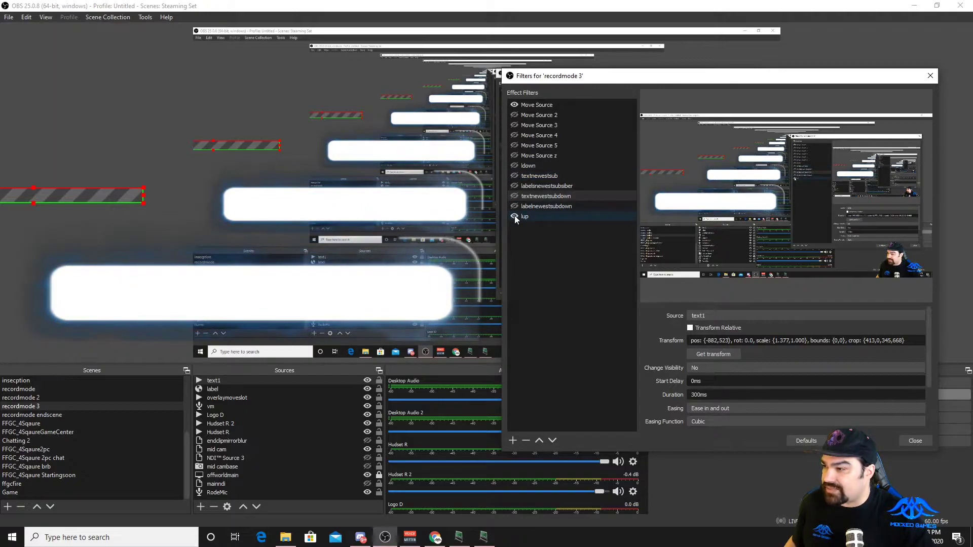
{"action": "left_click", "coordinate": [515, 176]}
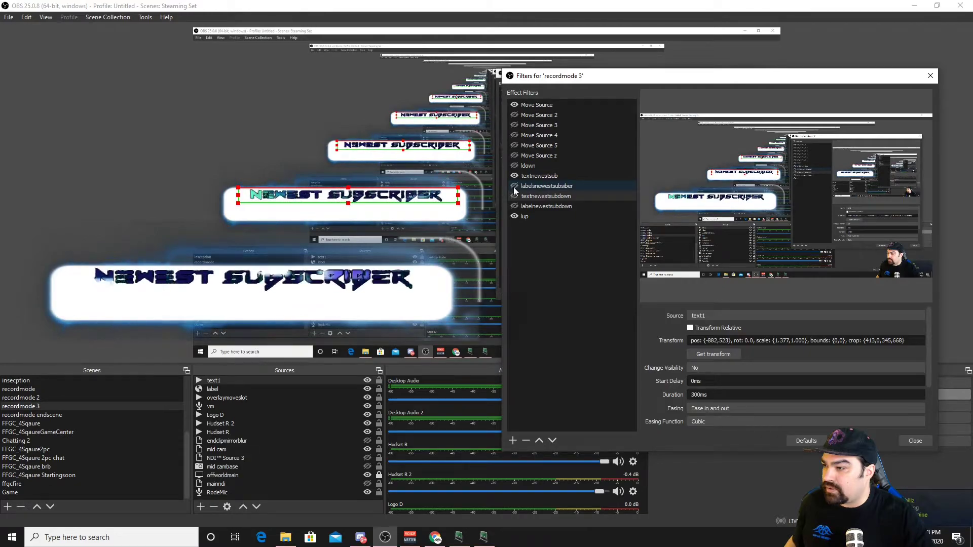
{"action": "left_click", "coordinate": [514, 187]}
Nudge the label slightly right under the Newest Subscriber text and recapture its transform in the labelsnewestsubsiber filter
{"action": "left_click", "coordinate": [345, 216]}
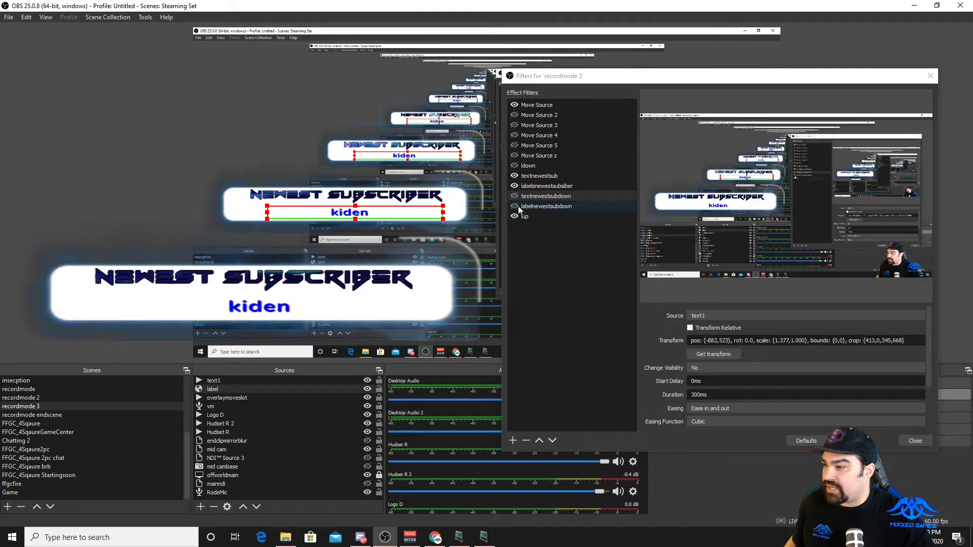
{"action": "left_click", "coordinate": [553, 187]}
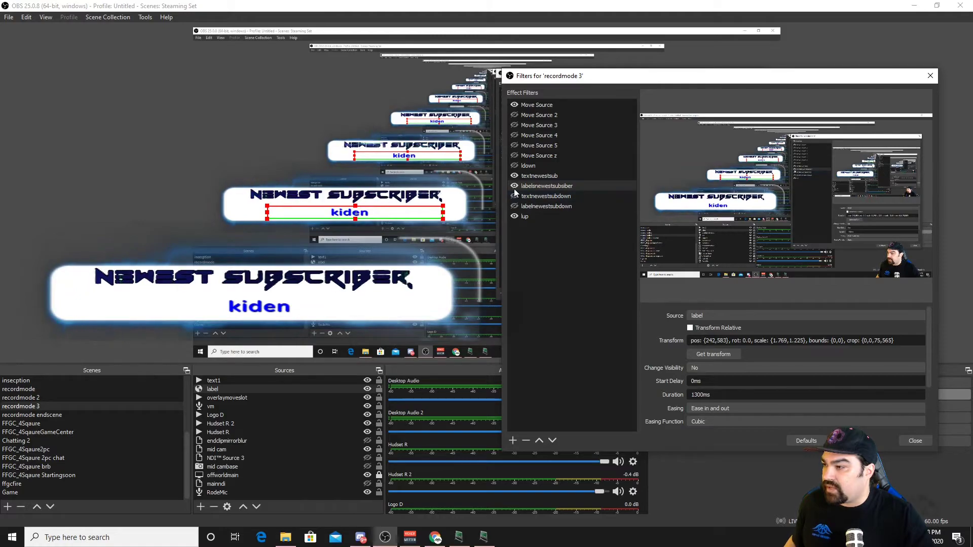
Disable the bring-in filters, enable labelnewestsubdown, textnewestsubdown and ldown to move everything out of view, and close the filters window
{"action": "left_click", "coordinate": [514, 216]}
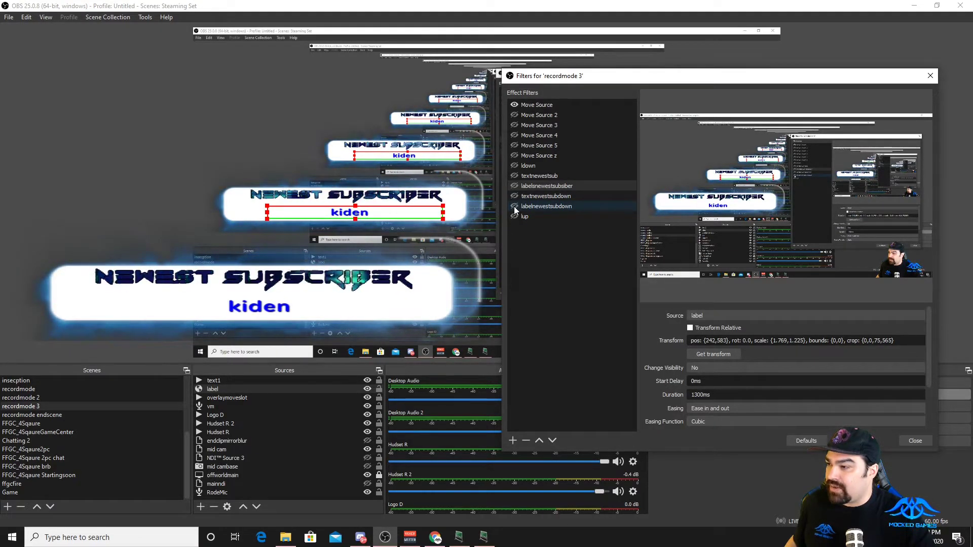
{"action": "left_click", "coordinate": [514, 206]}
{"action": "left_click", "coordinate": [514, 196]}
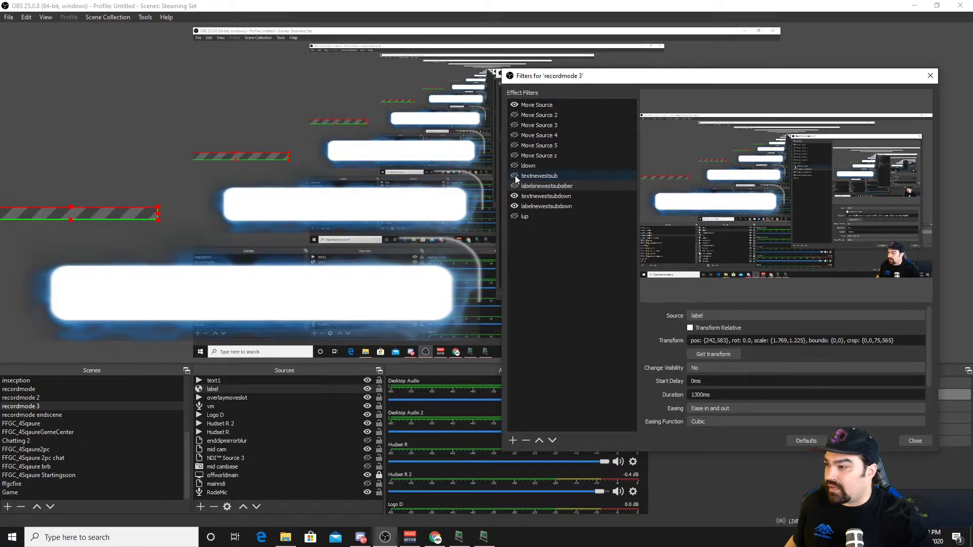
{"action": "left_click", "coordinate": [514, 165]}
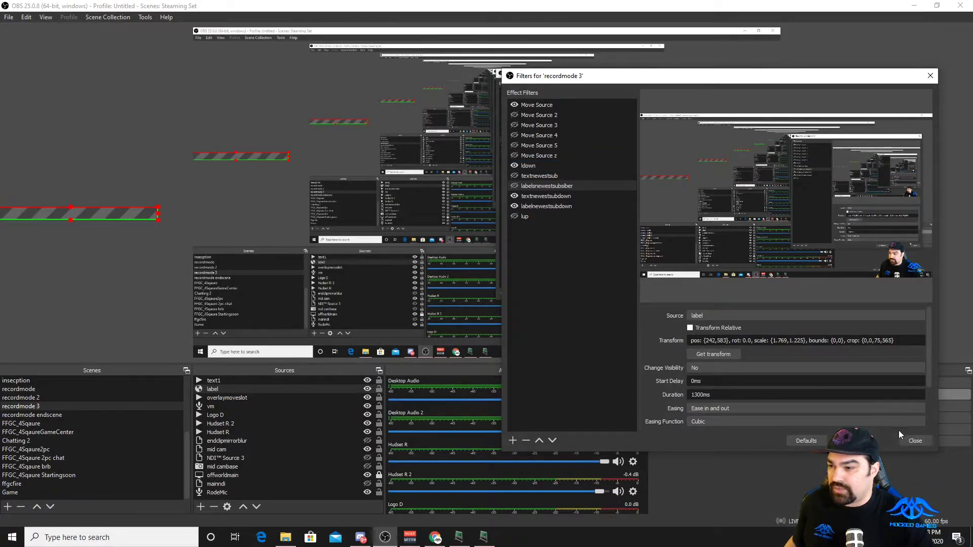
{"action": "left_click", "coordinate": [915, 440]}
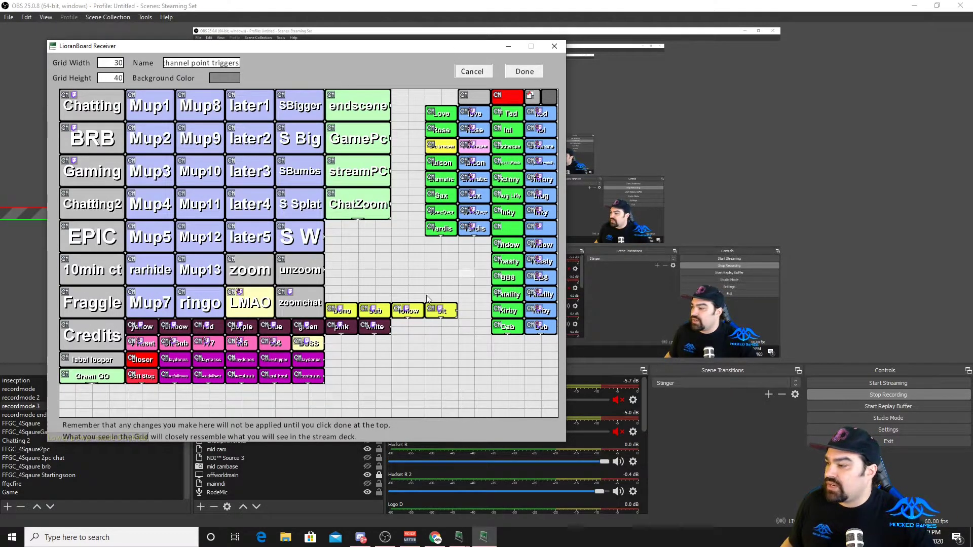
In LioranBoard Receiver, create a new button in the empty grid area below the yellow buttons and enlarge it
{"action": "right_click", "coordinate": [382, 368]}
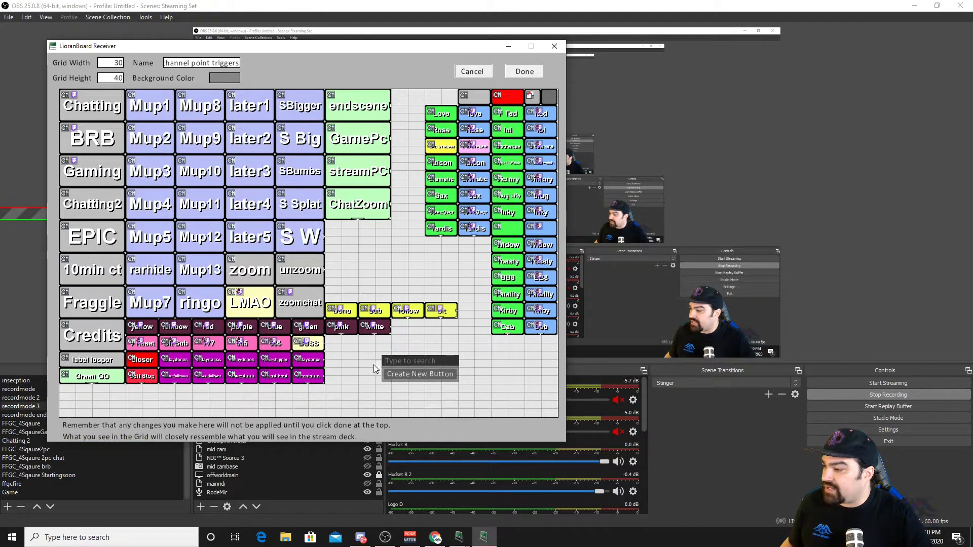
{"action": "left_click", "coordinate": [394, 376]}
{"action": "left_click", "coordinate": [543, 297]}
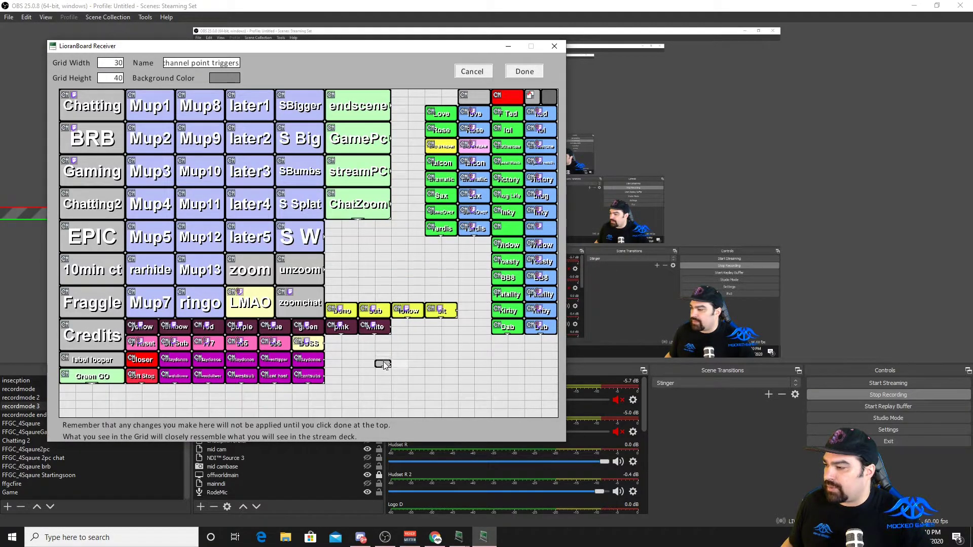
{"action": "left_click_drag", "start_coordinate": [403, 380], "coordinate": [424, 392]}
Add a Filter Change Visibility command to the new button
{"action": "right_click", "coordinate": [399, 369]}
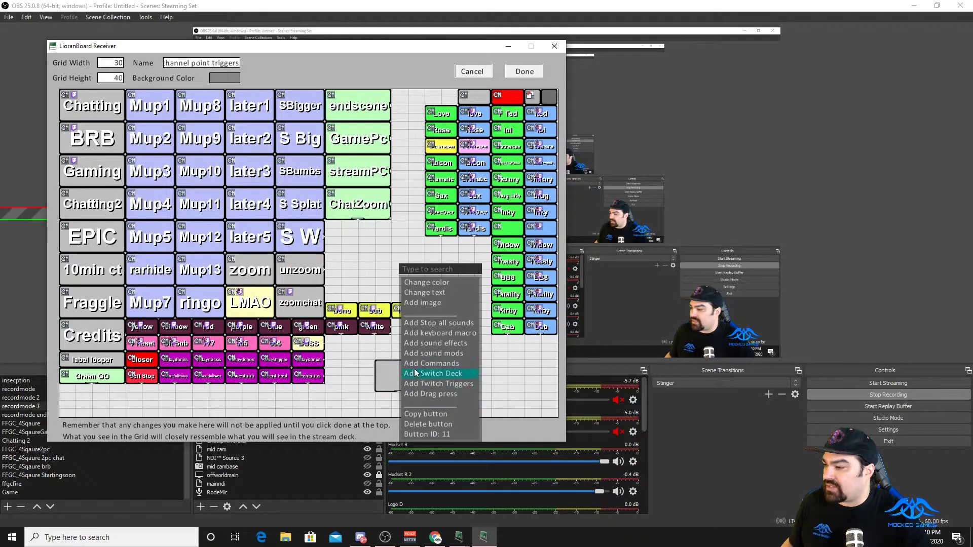
{"action": "left_click", "coordinate": [429, 366]}
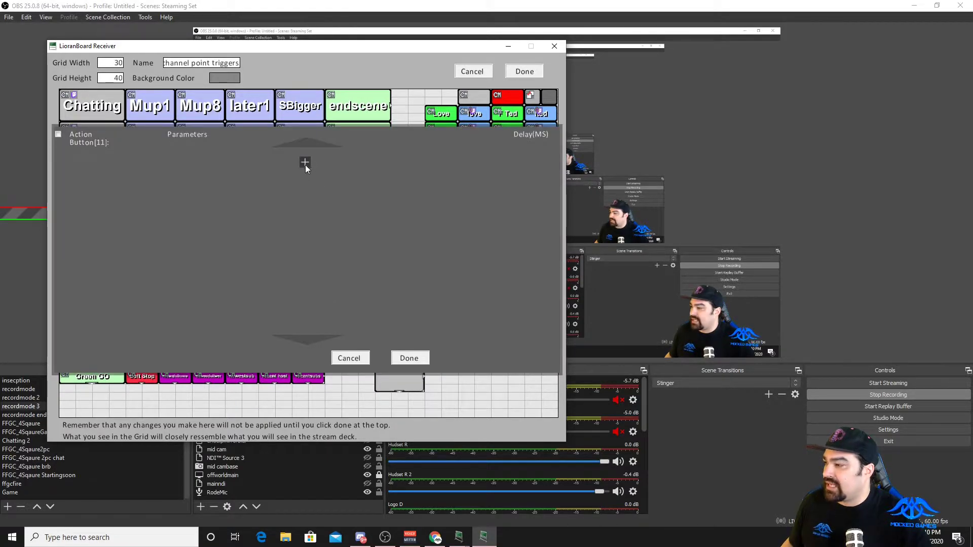
{"action": "left_click", "coordinate": [305, 163]}
{"action": "left_click", "coordinate": [126, 169]}
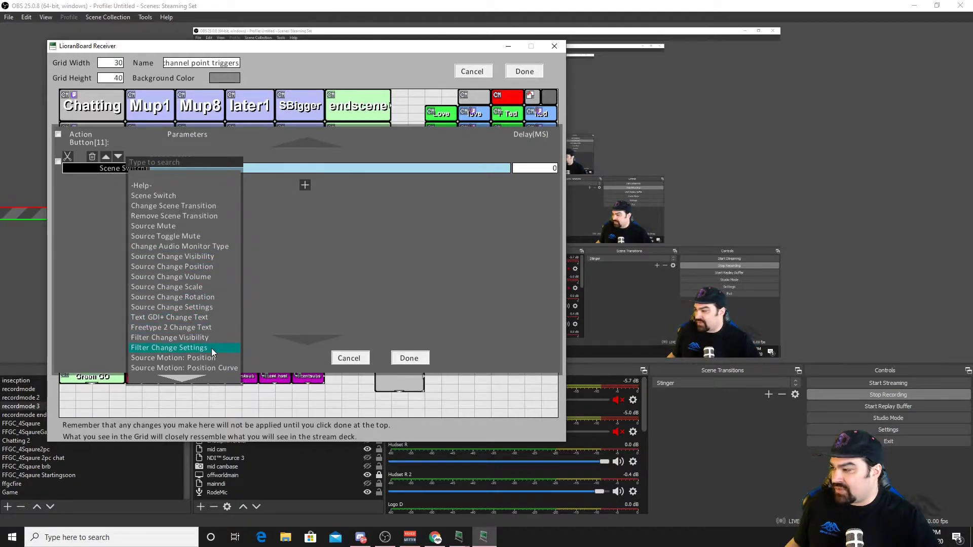
{"action": "left_click", "coordinate": [170, 338]}
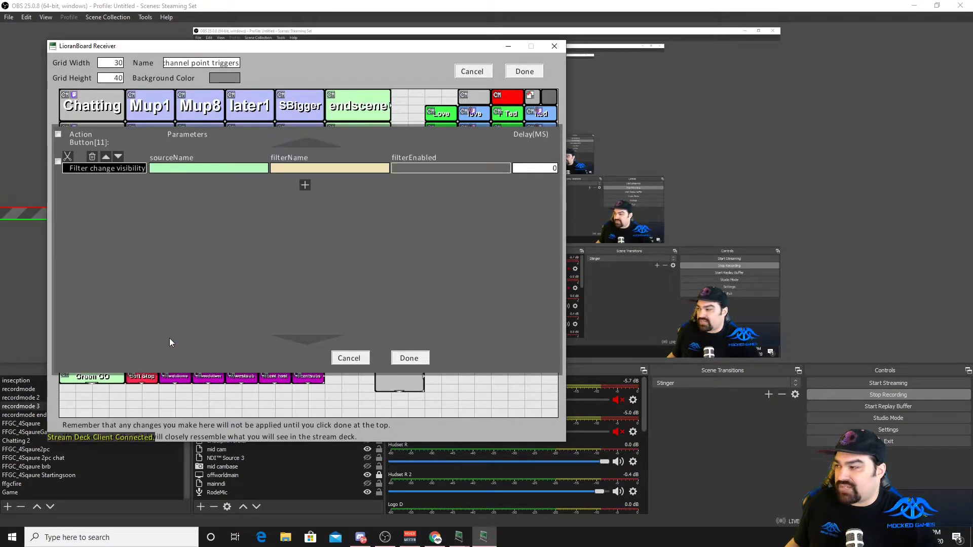
Set the command's source to recordmode 3, its filter to lup and filterEnabled to true
{"action": "left_click", "coordinate": [212, 168]}
{"action": "left_click", "coordinate": [210, 171]}
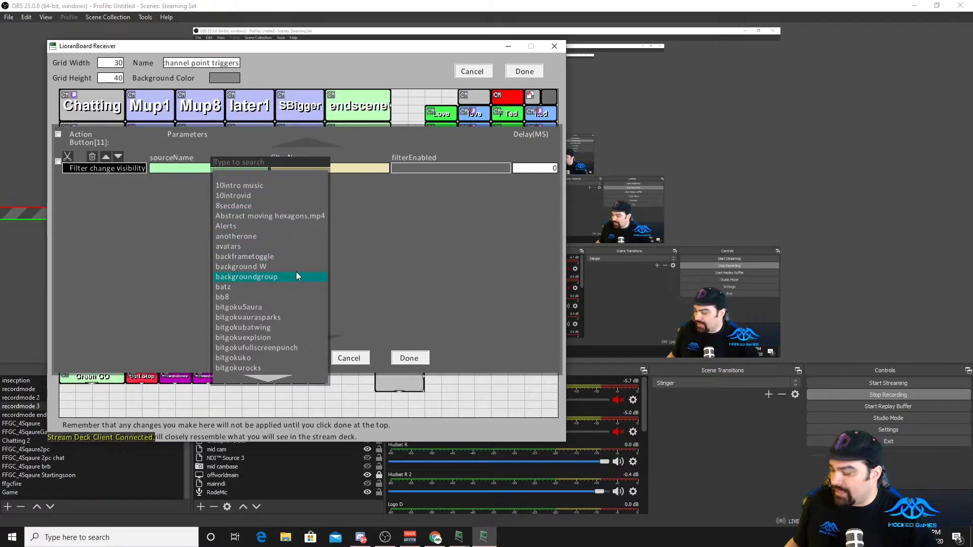
{"action": "type", "text": "re"}
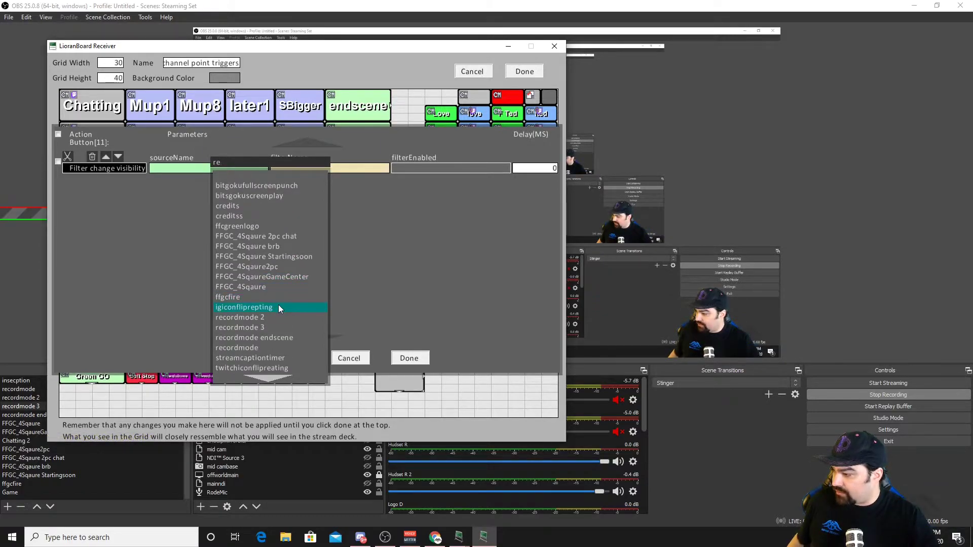
{"action": "left_click", "coordinate": [277, 327]}
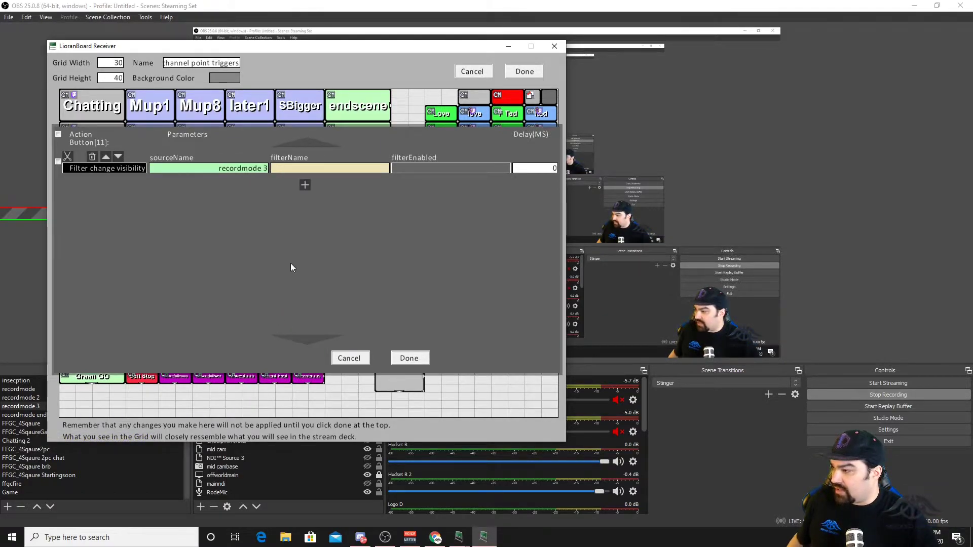
{"action": "left_click", "coordinate": [361, 168]}
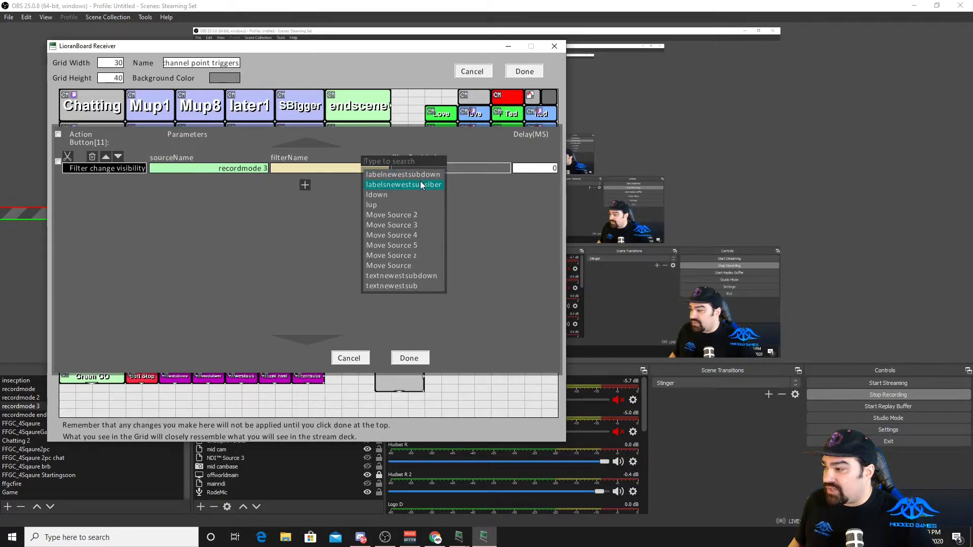
{"action": "left_click", "coordinate": [409, 204]}
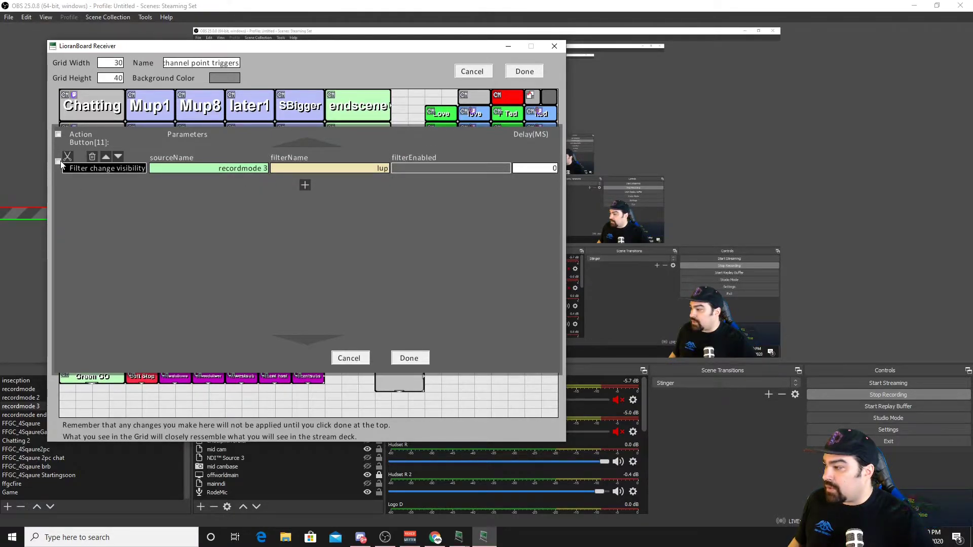
{"action": "left_click", "coordinate": [445, 168]}
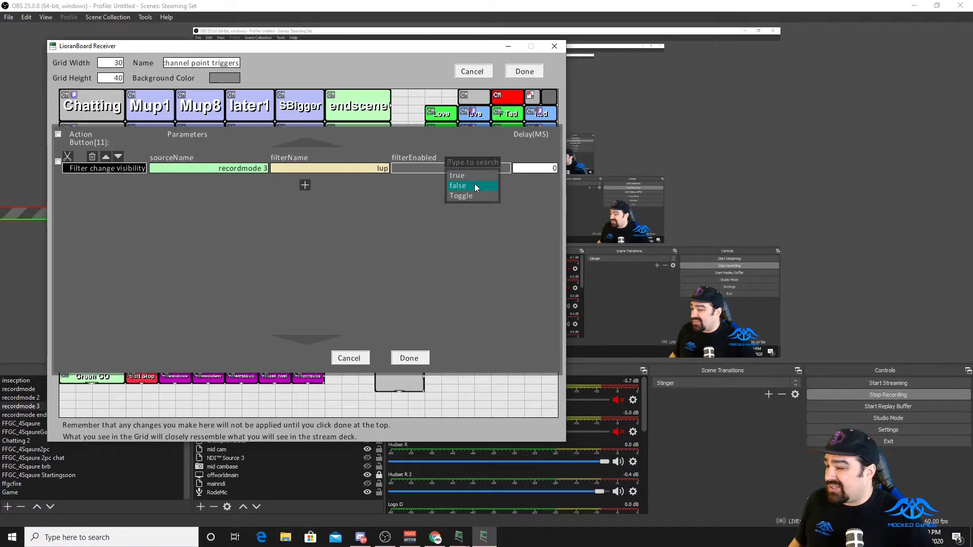
{"action": "left_click", "coordinate": [411, 184]}
{"action": "left_click", "coordinate": [457, 169]}
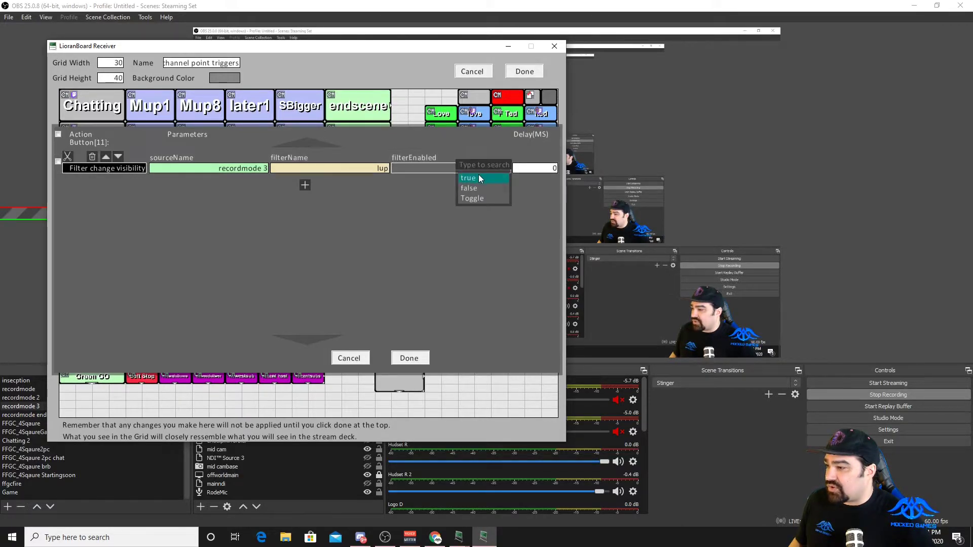
Duplicate the lup command and set the copy's filter to labelsnewestsubsiber
{"action": "left_click", "coordinate": [58, 161]}
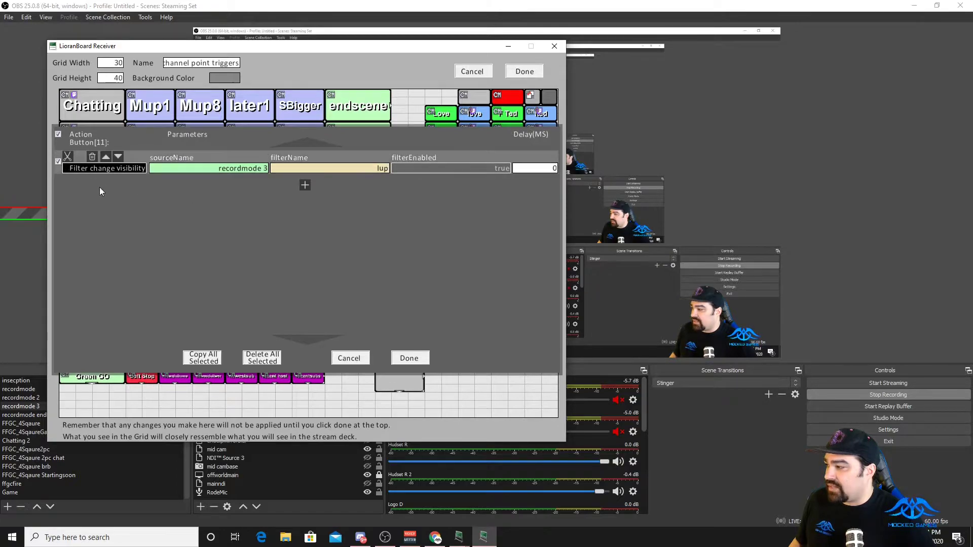
{"action": "left_click", "coordinate": [203, 358]}
{"action": "left_click", "coordinate": [290, 186]}
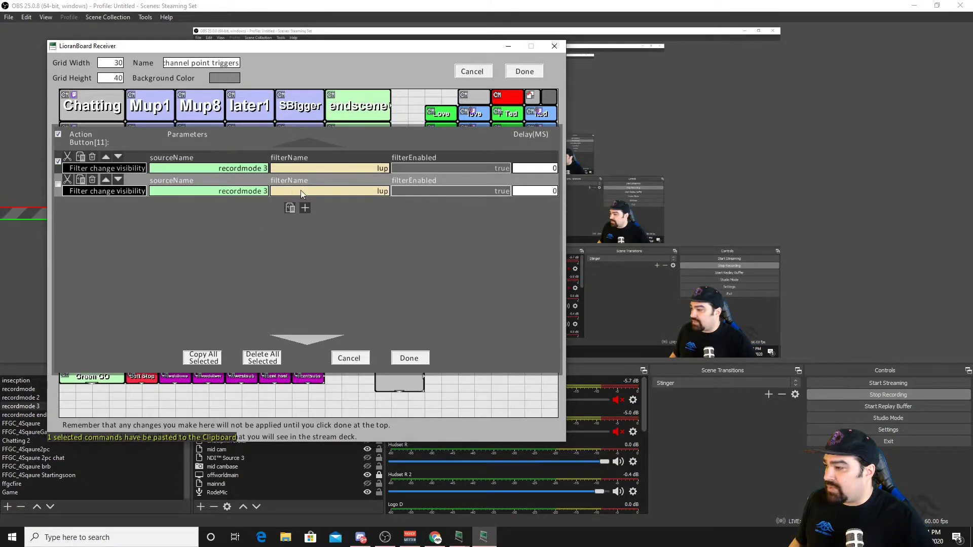
{"action": "left_click", "coordinate": [368, 190]}
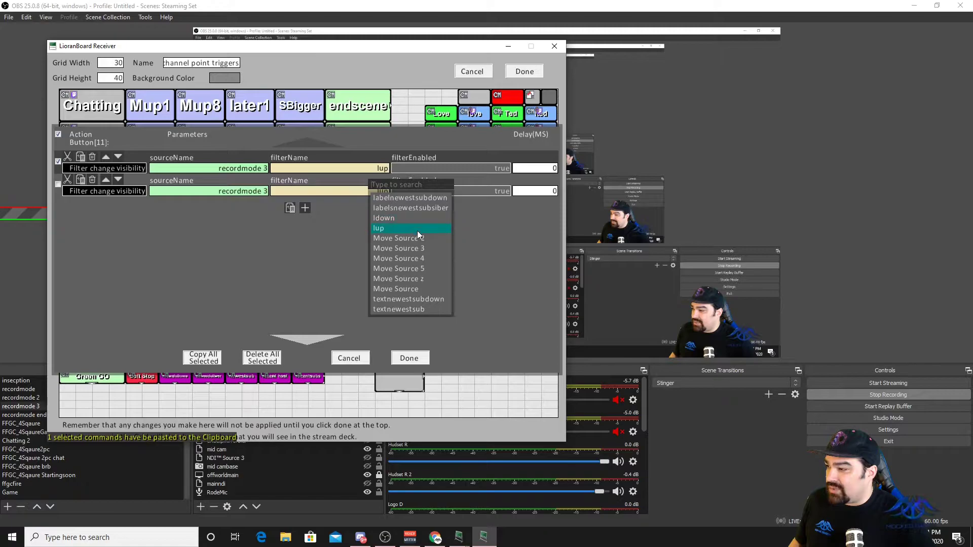
{"action": "left_click", "coordinate": [433, 216]}
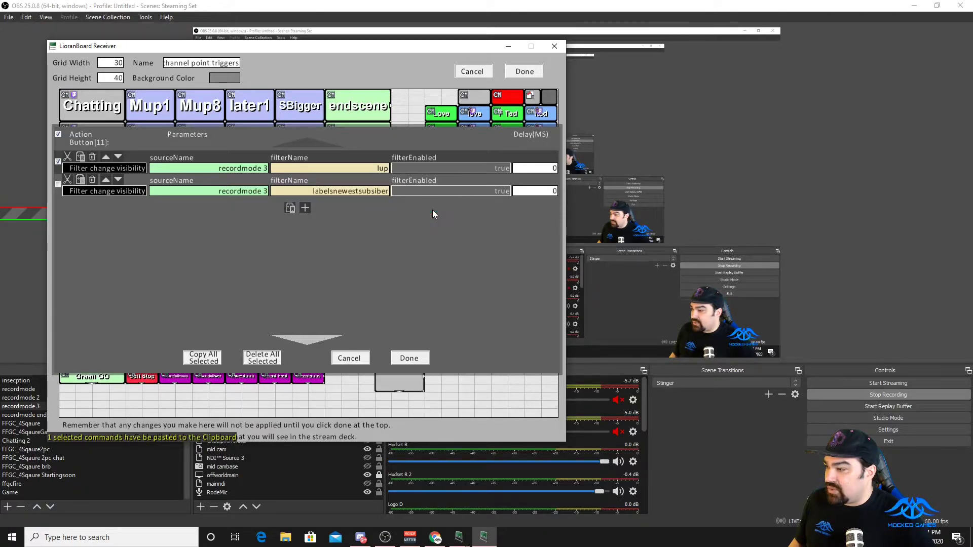
Paste another copy of the lup command and set its filter to textnewestsub
{"action": "left_click", "coordinate": [286, 209]}
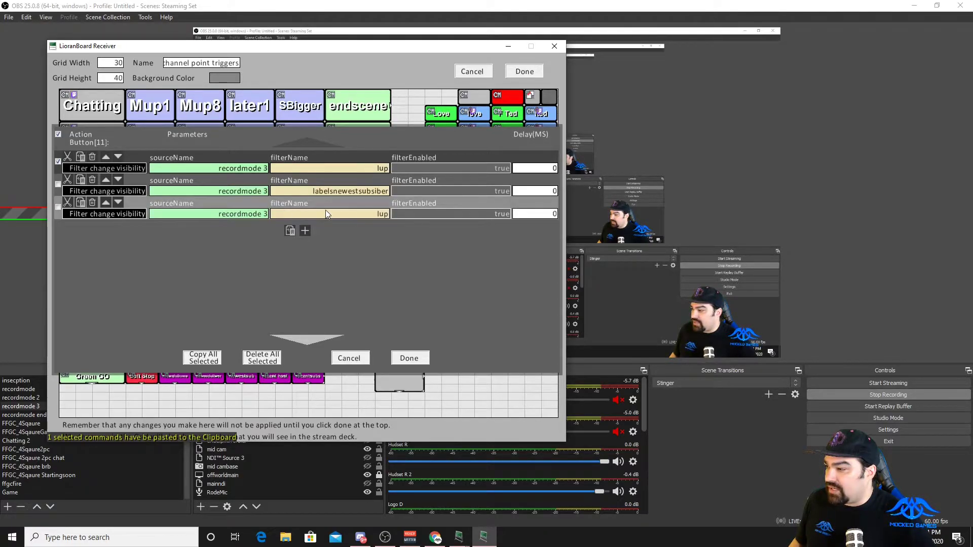
{"action": "left_click", "coordinate": [361, 213]}
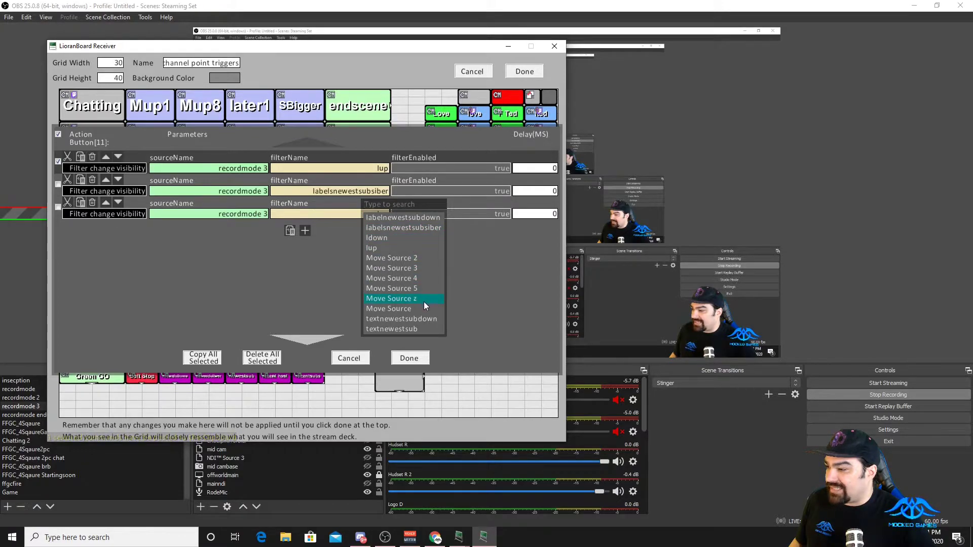
{"action": "left_click", "coordinate": [429, 330]}
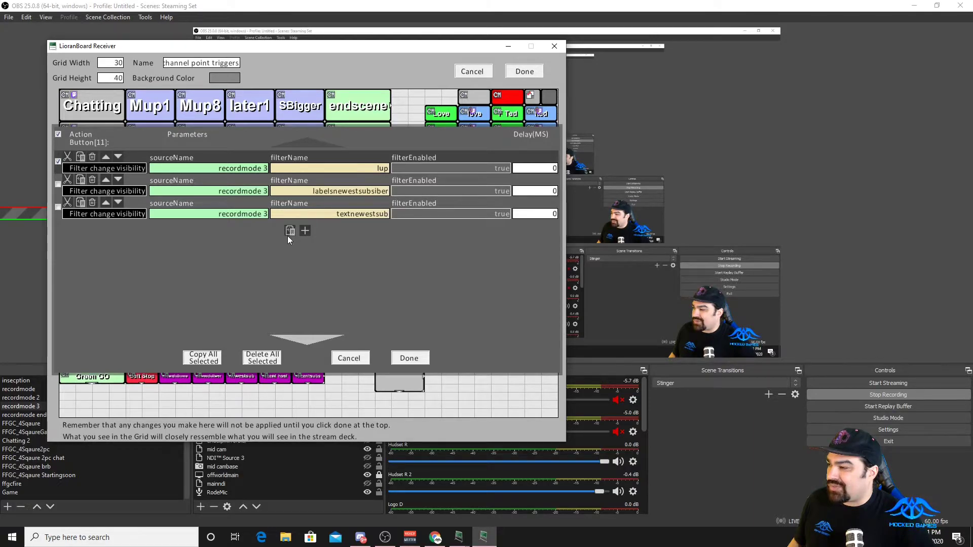
Select all three filter commands, copy them and paste the copies below the originals
{"action": "left_click", "coordinate": [58, 185]}
{"action": "left_click", "coordinate": [58, 208]}
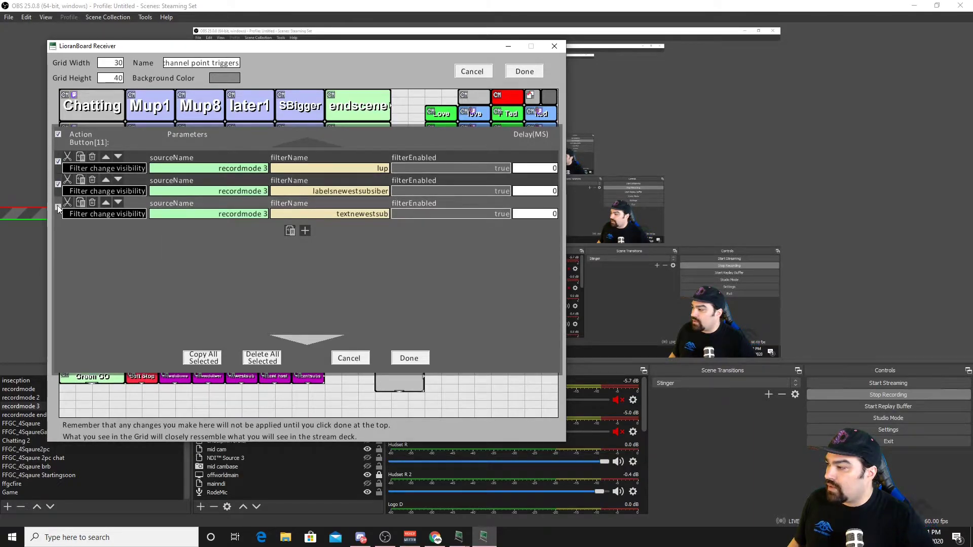
{"action": "left_click", "coordinate": [290, 231]}
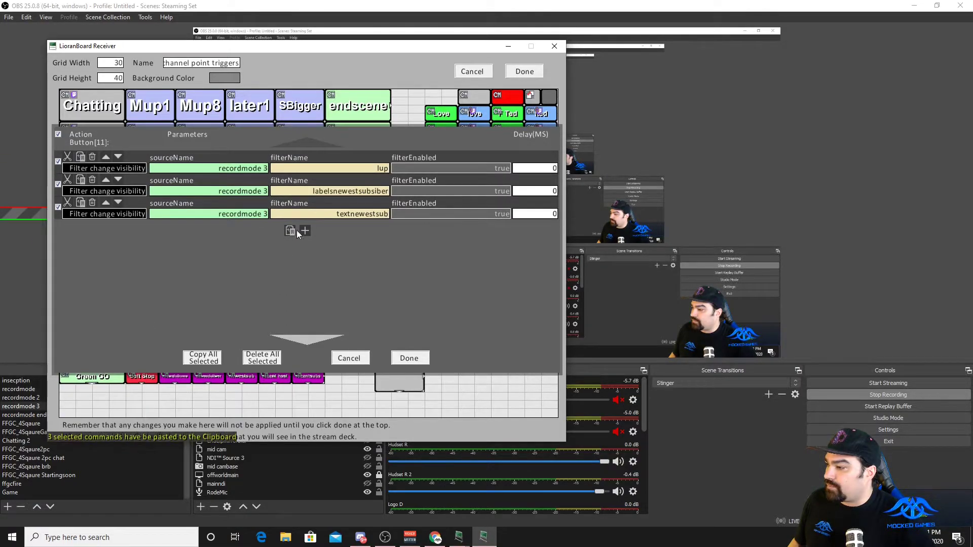
{"action": "left_click", "coordinate": [290, 231]}
Set filterEnabled to false for the pasted lup, labelsnewestsubsiber and textnewestsub commands
{"action": "left_click", "coordinate": [501, 237]}
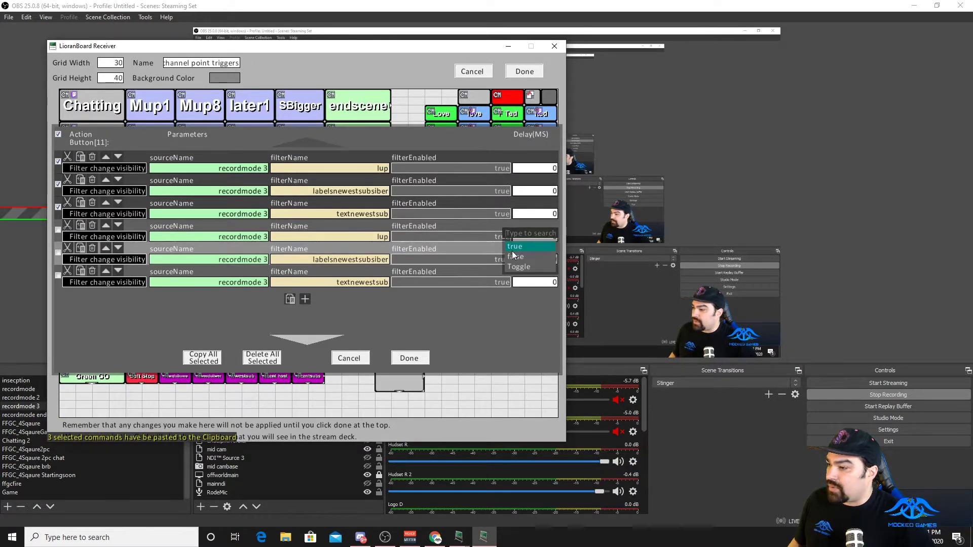
{"action": "left_click", "coordinate": [506, 260]}
{"action": "left_click", "coordinate": [506, 259]}
{"action": "left_click", "coordinate": [516, 276]}
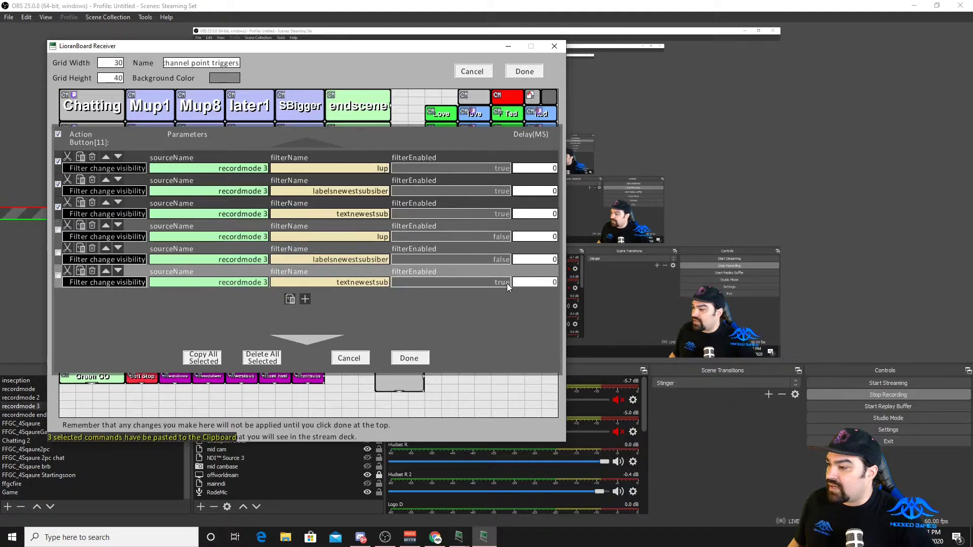
{"action": "left_click", "coordinate": [507, 283]}
{"action": "left_click", "coordinate": [517, 299]}
Set the delay of the three false commands to 1000 ms each
{"action": "left_click", "coordinate": [553, 237]}
{"action": "type", "text": "10"}
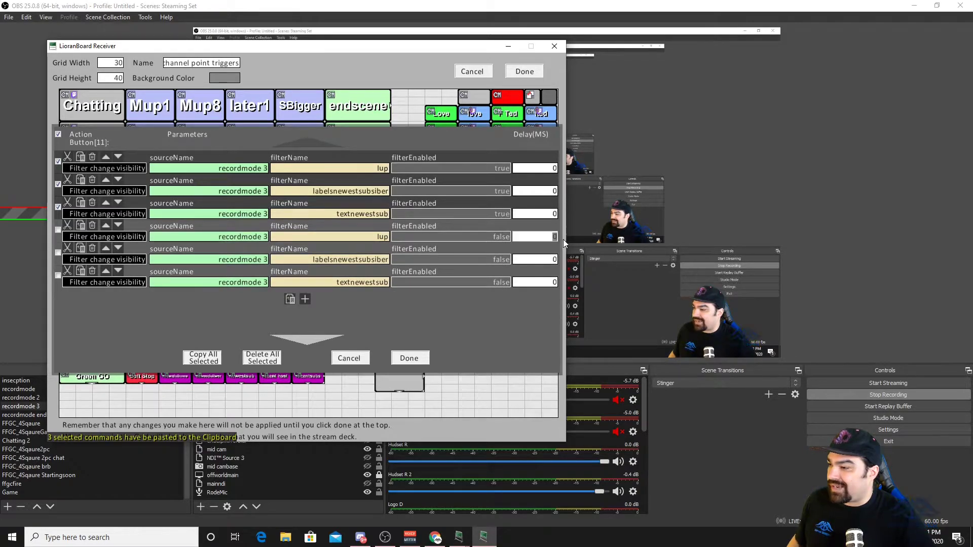
{"action": "type", "text": "00"}
{"action": "left_click", "coordinate": [545, 259]}
{"action": "type", "text": "1000"}
{"action": "left_click", "coordinate": [555, 285]}
{"action": "type", "text": "1000"}
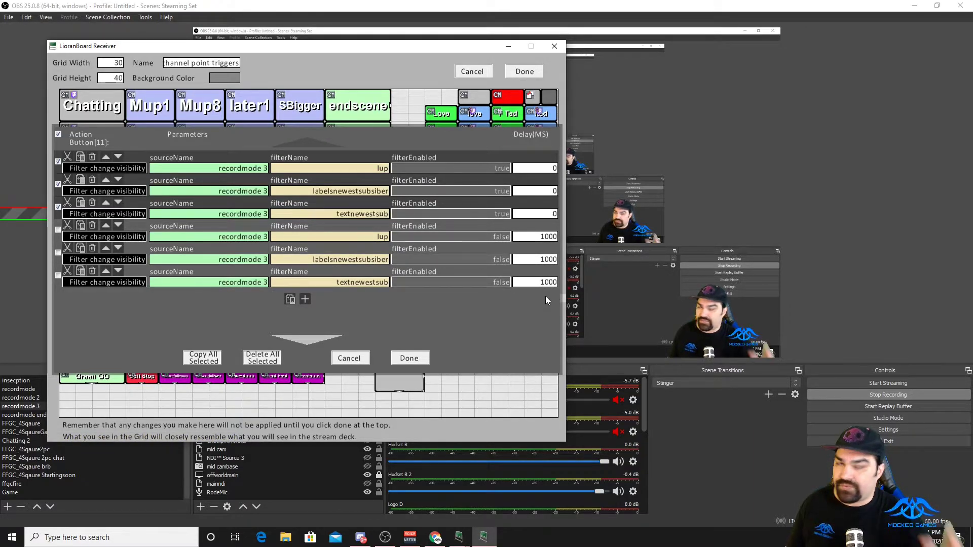
Set the delay of the three false commands to 1300 ms each and save the button's command list
{"action": "left_click", "coordinate": [537, 236]}
{"action": "type", "text": "13000"}
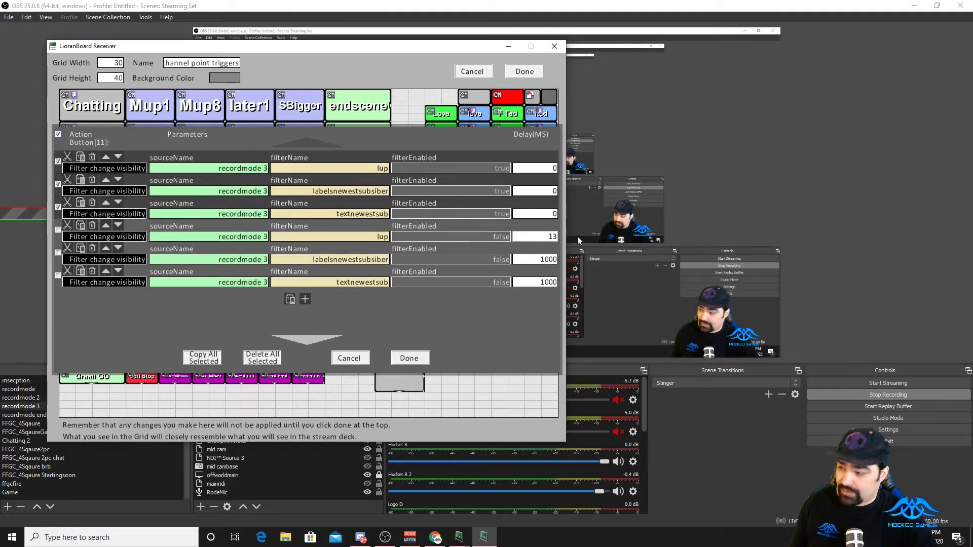
{"action": "left_click", "coordinate": [537, 260]}
{"action": "type", "text": "1300"}
{"action": "left_click", "coordinate": [540, 283]}
{"action": "type", "text": "13000"}
{"action": "key", "text": "BackSpace"}
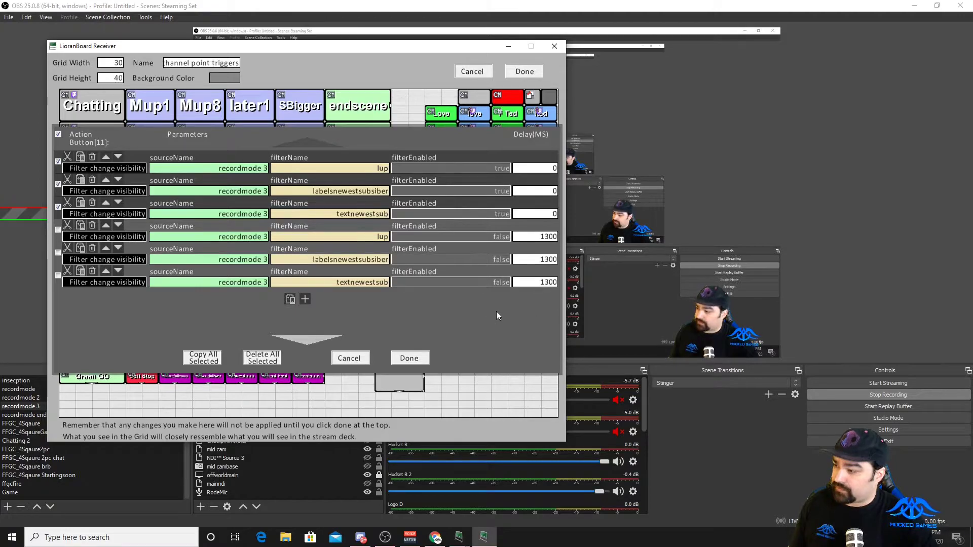
{"action": "left_click", "coordinate": [407, 359]}
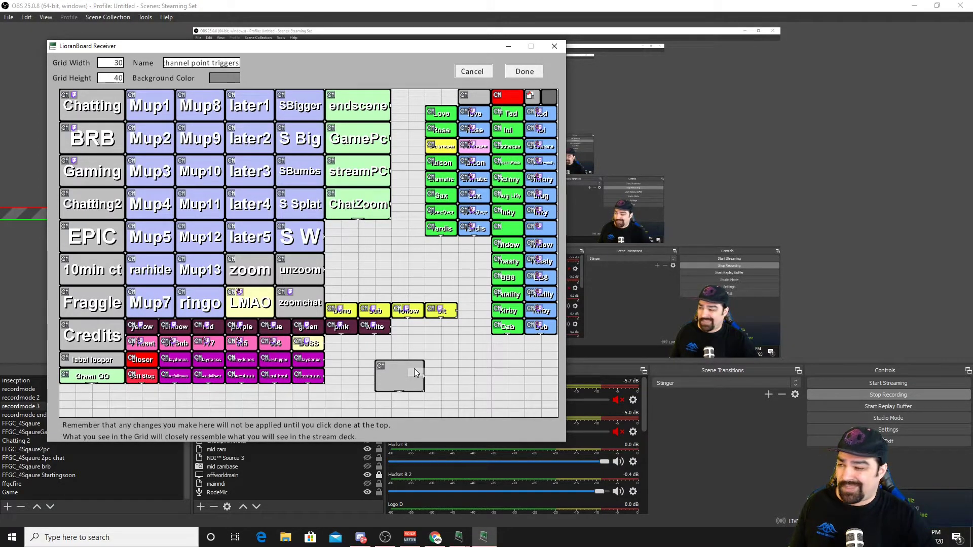
Copy the new button and paste the duplicate into the empty grid area to its right
{"action": "right_click", "coordinate": [415, 369]}
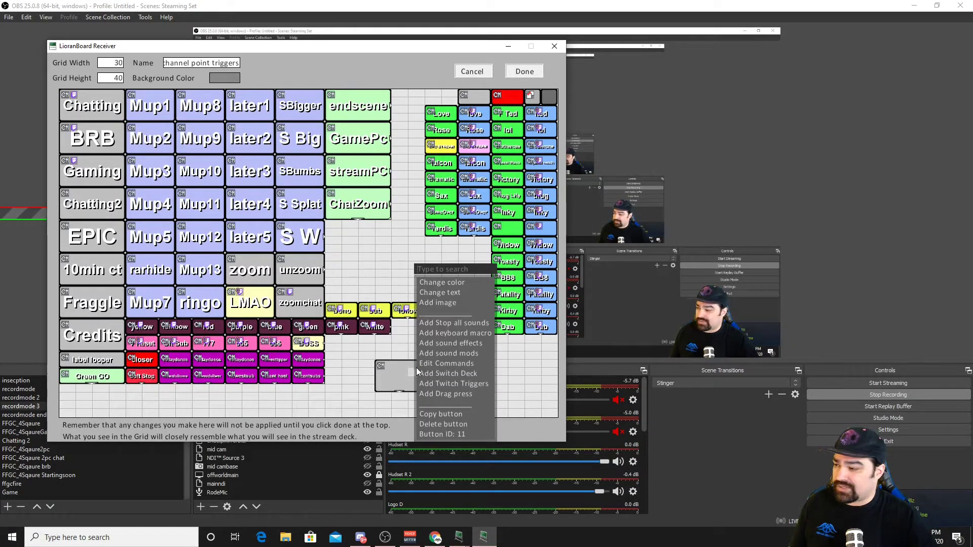
{"action": "left_click", "coordinate": [460, 413]}
{"action": "right_click", "coordinate": [458, 362]}
{"action": "left_click", "coordinate": [477, 378]}
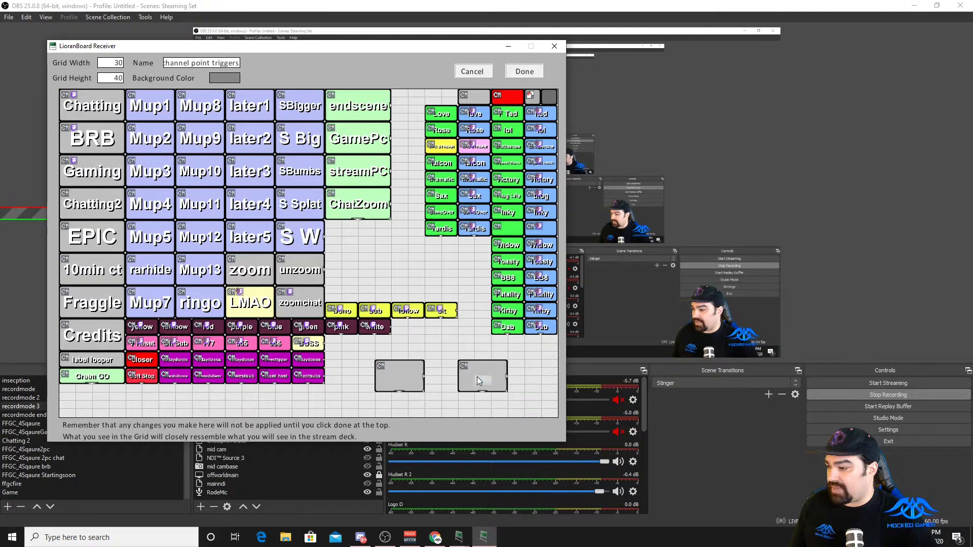
Move the duplicate button directly beside the original and open its command list for editing
{"action": "left_click_drag", "start_coordinate": [470, 374], "coordinate": [458, 374]}
{"action": "right_click", "coordinate": [458, 374]}
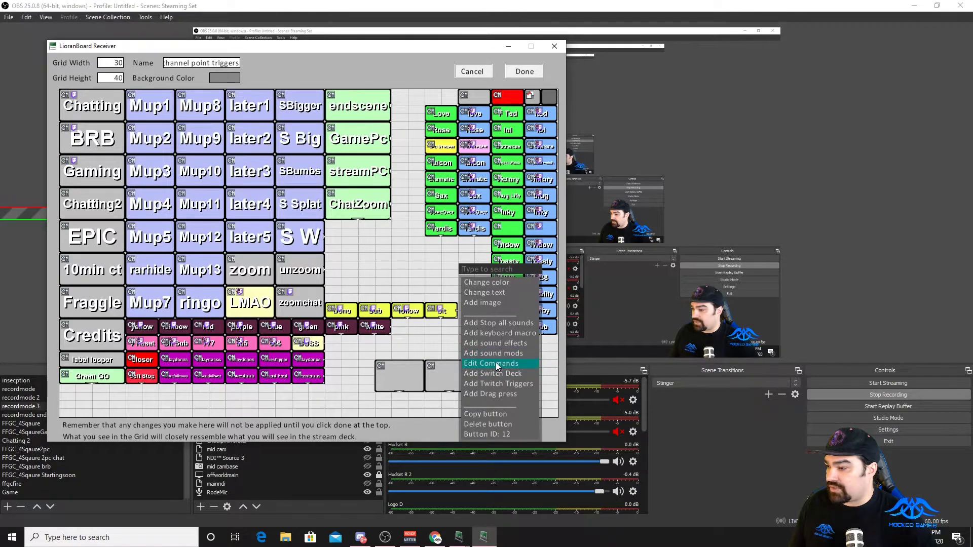
{"action": "left_click", "coordinate": [496, 365]}
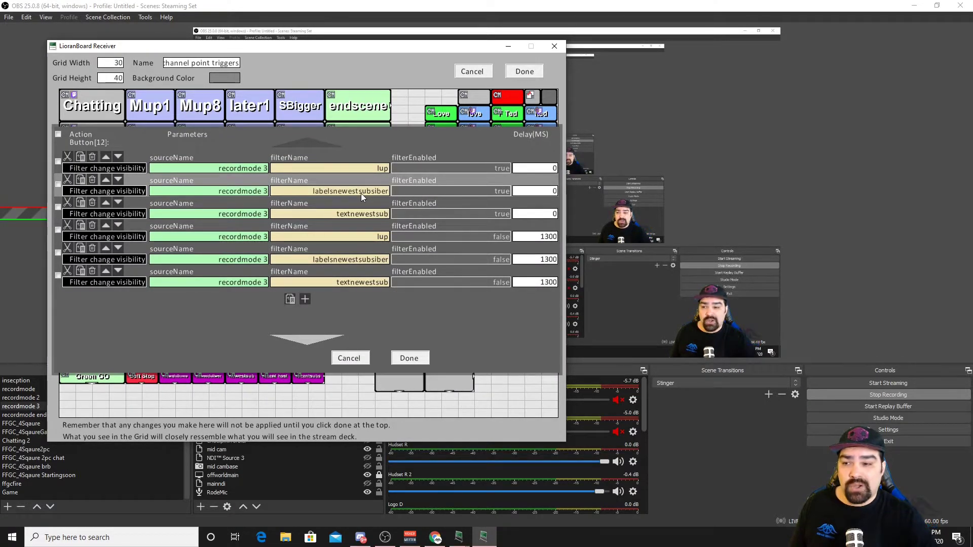
Set the filters of the three true commands to ldown, labelnewestsubdown and textnewestsubdown
{"action": "left_click", "coordinate": [347, 169]}
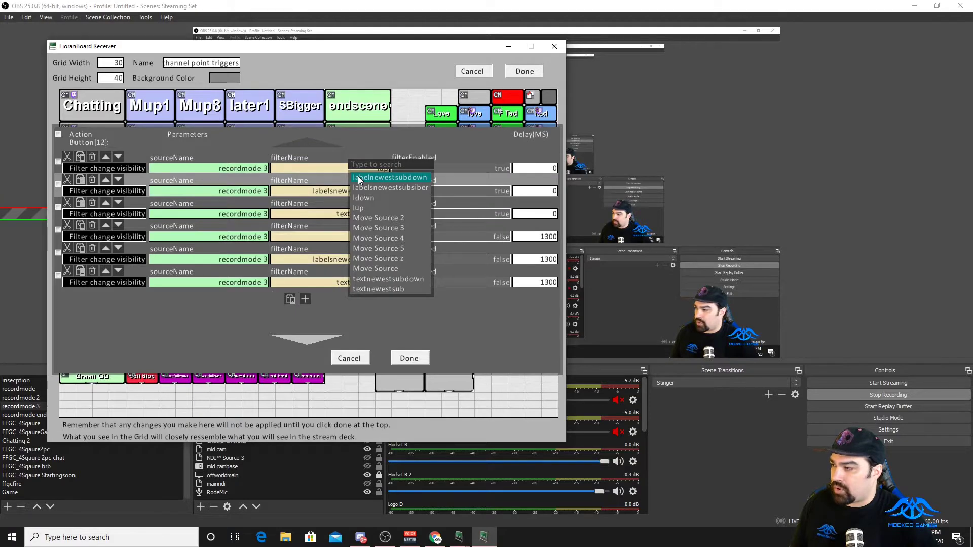
{"action": "left_click", "coordinate": [423, 178]}
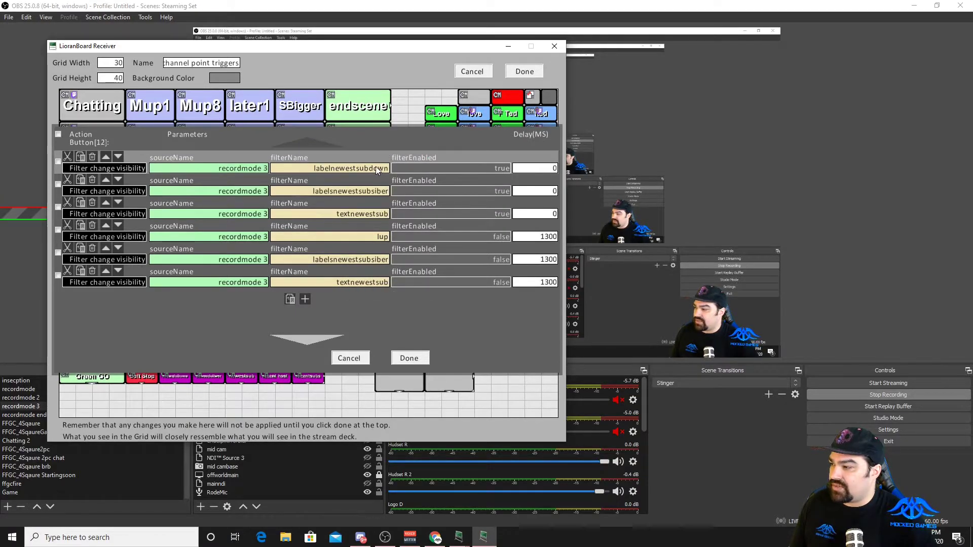
{"action": "left_click", "coordinate": [375, 168]}
{"action": "left_click", "coordinate": [406, 194]}
{"action": "left_click", "coordinate": [375, 193]}
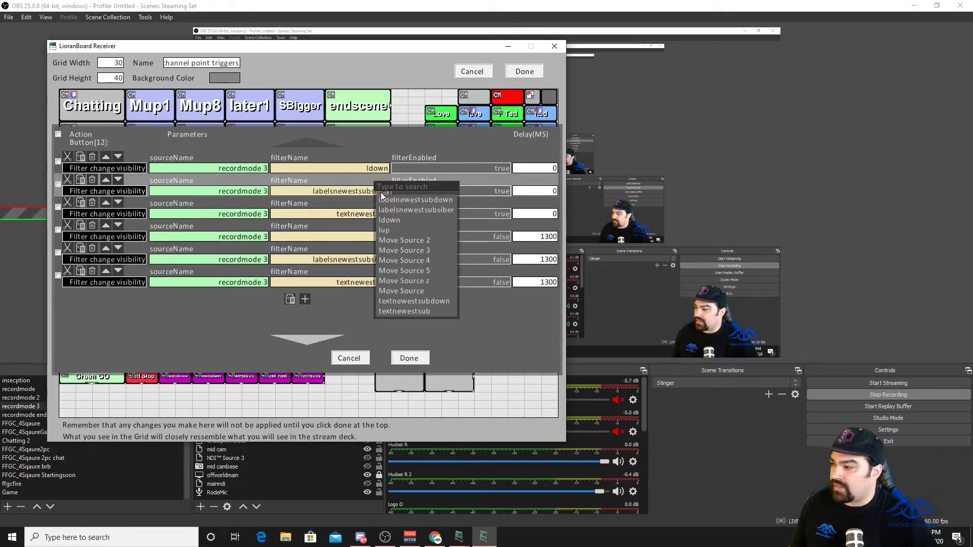
{"action": "left_click", "coordinate": [425, 202]}
{"action": "left_click", "coordinate": [375, 213]}
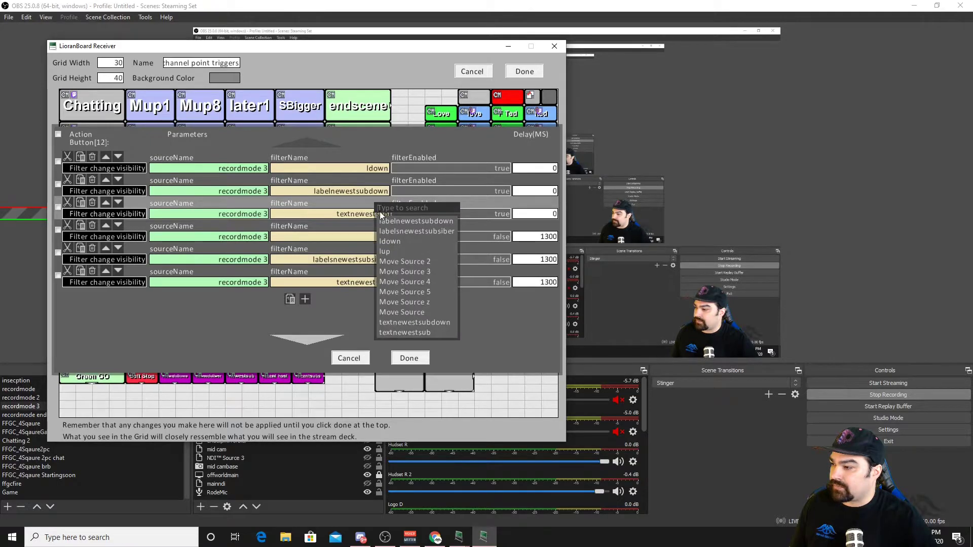
{"action": "left_click", "coordinate": [449, 323]}
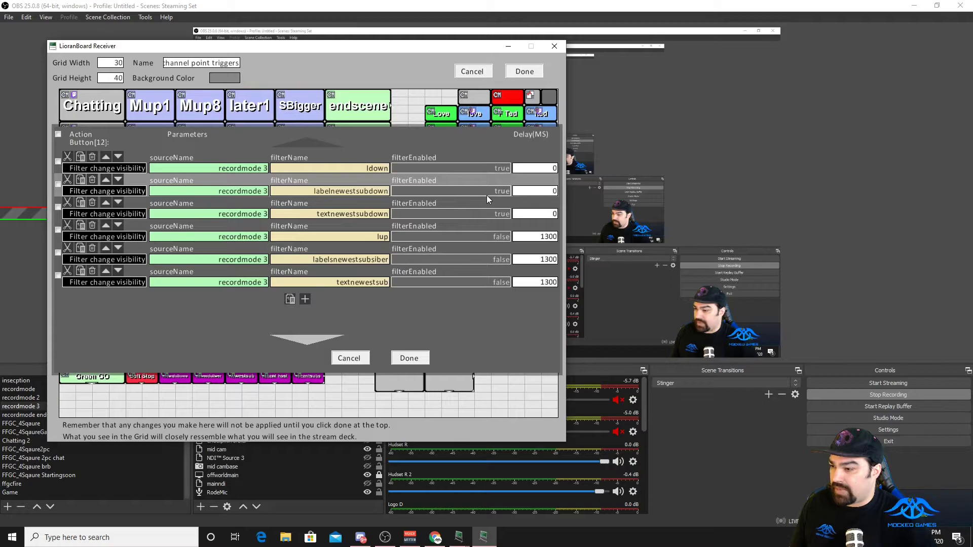
Set the filters of the three false commands to ldown, labelnewestsubdown and textnewestsubdown, and save the button and the deck
{"action": "left_click", "coordinate": [374, 238]}
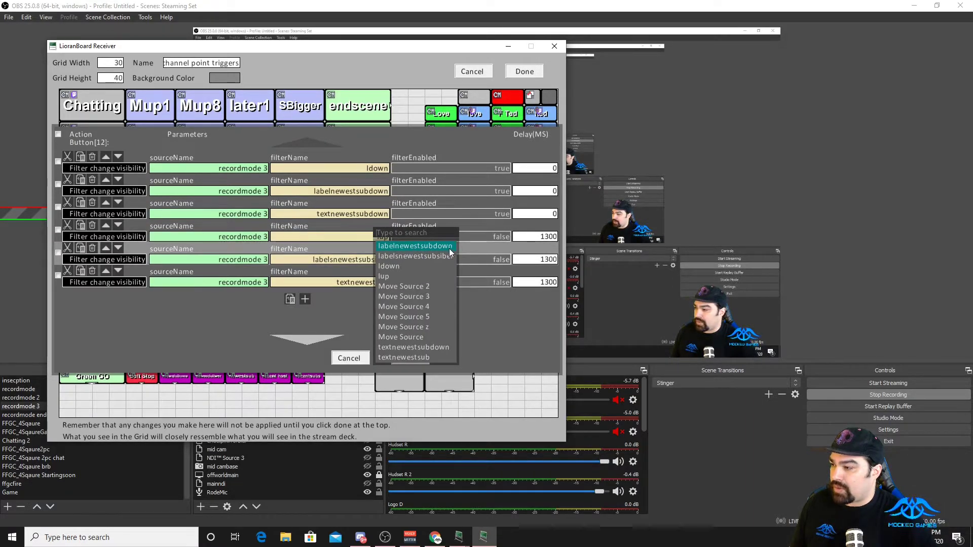
{"action": "left_click", "coordinate": [428, 267]}
{"action": "left_click", "coordinate": [378, 261]}
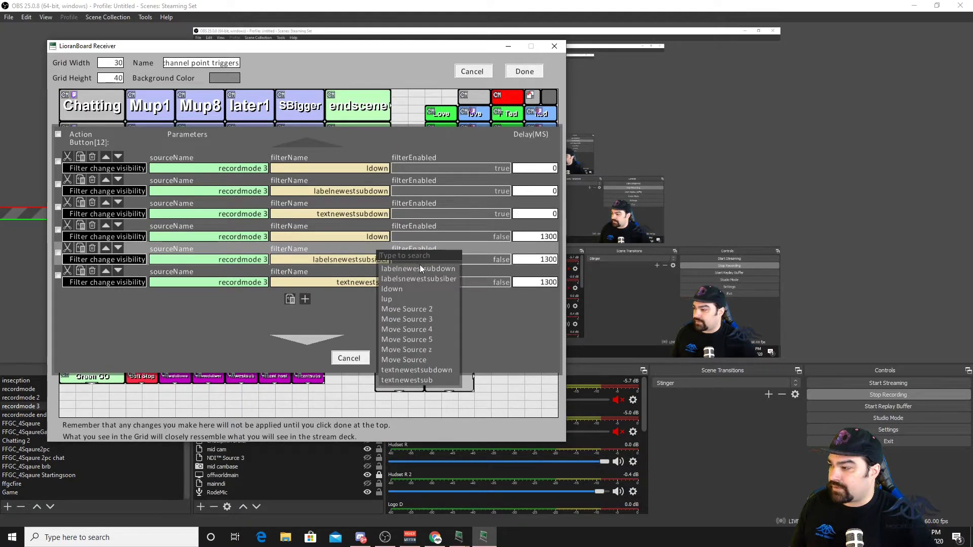
{"action": "left_click", "coordinate": [418, 269]}
{"action": "left_click", "coordinate": [377, 283]}
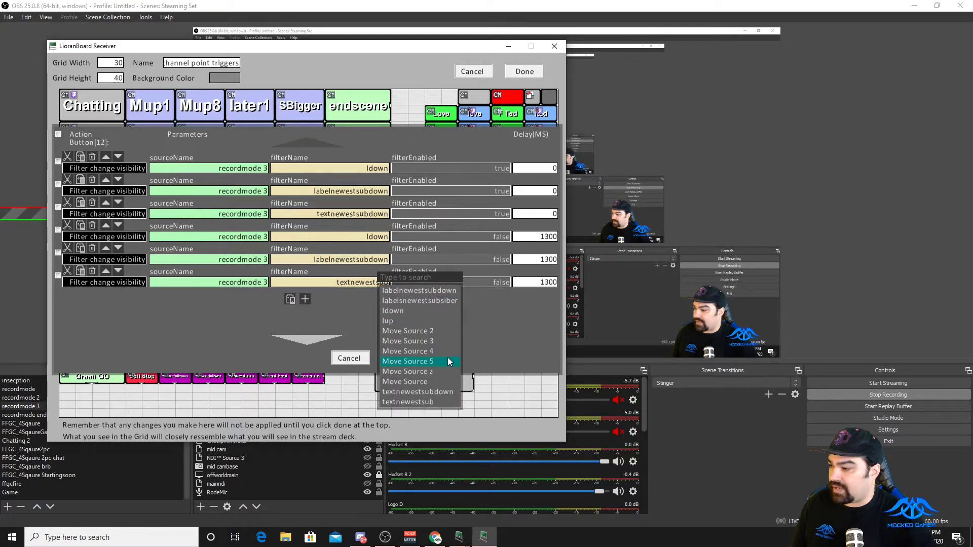
{"action": "left_click", "coordinate": [450, 393]}
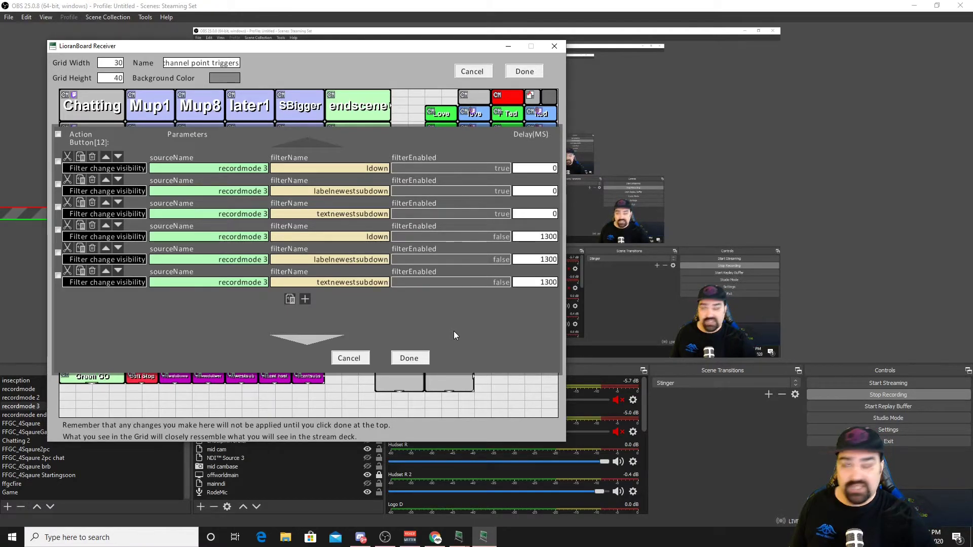
{"action": "left_click", "coordinate": [409, 358]}
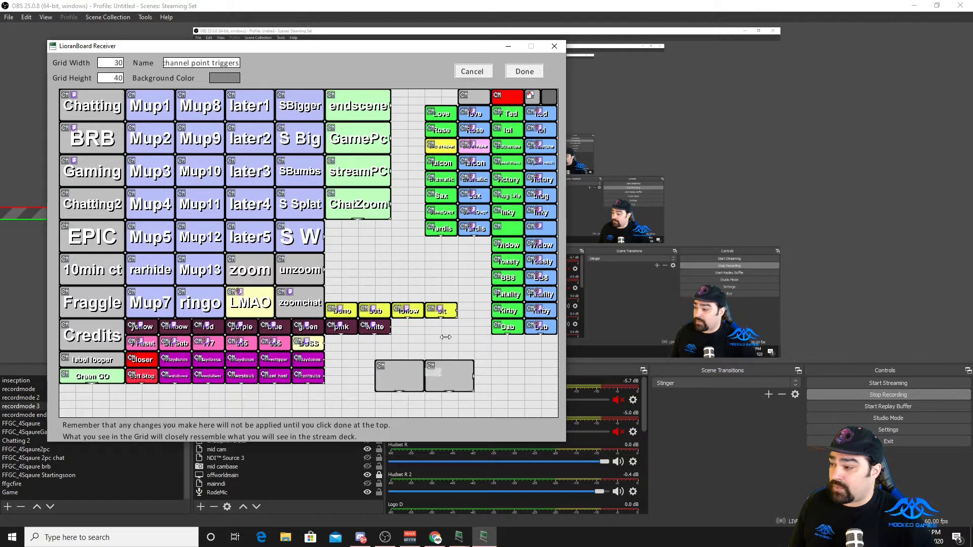
{"action": "left_click", "coordinate": [518, 75]}
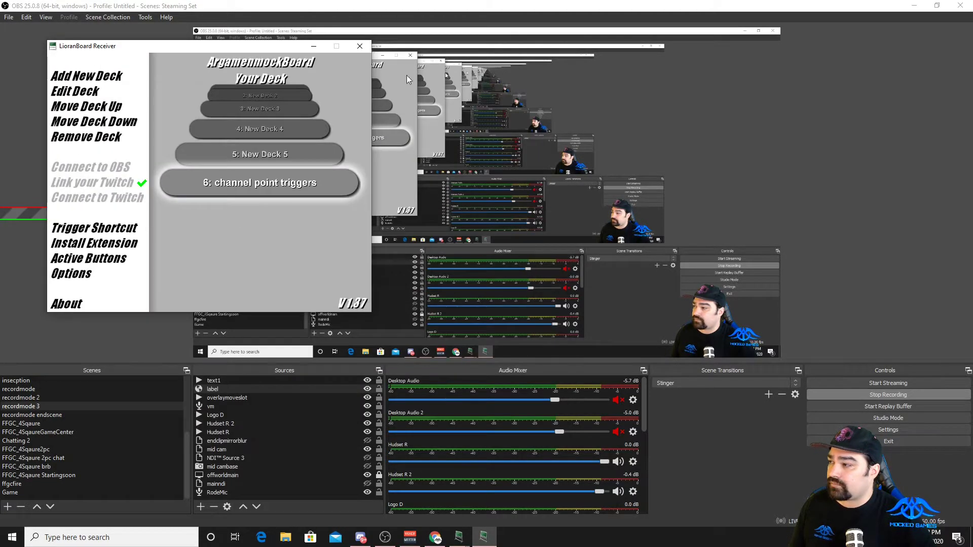
Minimise the LioranBoard Receiver, and reposition and resize the Stream Deck window so both new buttons and the OBS preview are visible
{"action": "left_click", "coordinate": [314, 46]}
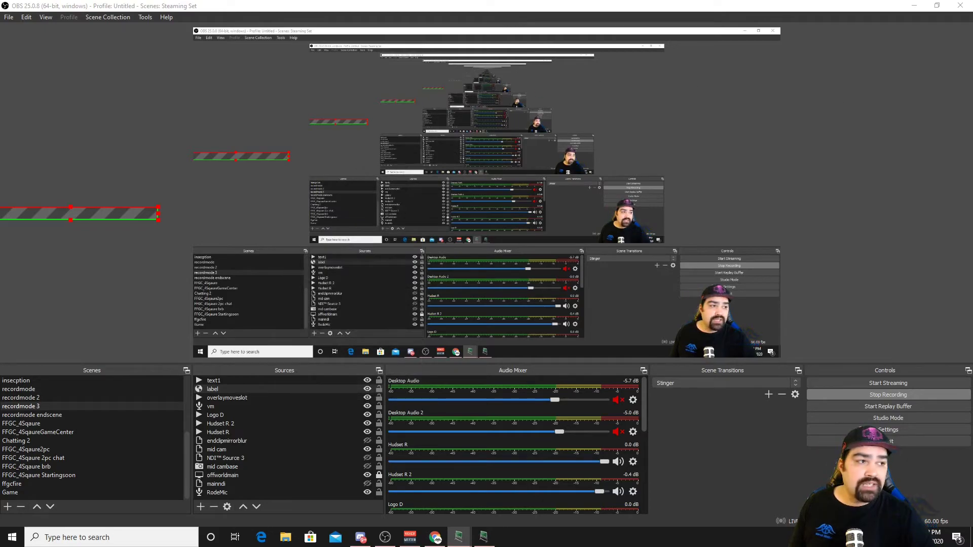
{"action": "left_click_drag", "start_coordinate": [936, 87], "coordinate": [469, 97]}
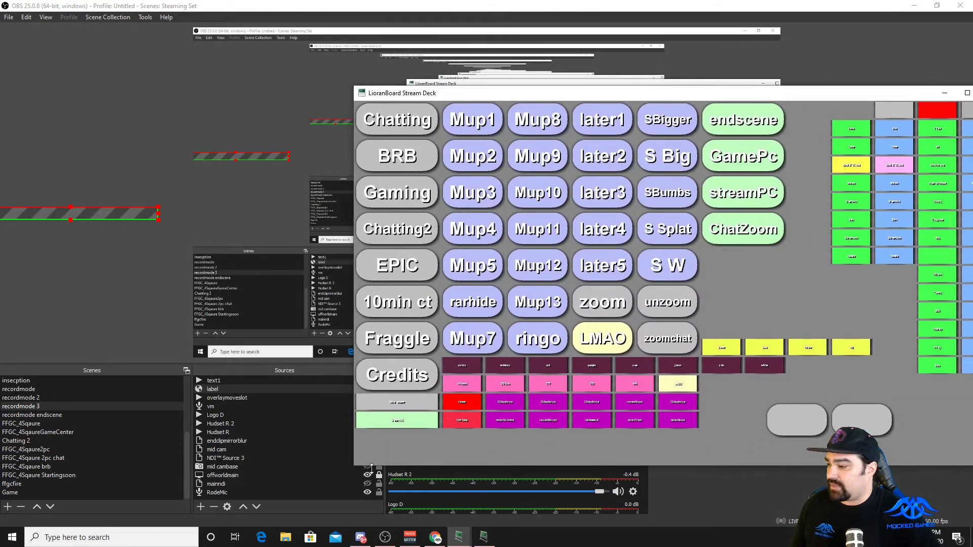
{"action": "left_click_drag", "start_coordinate": [354, 466], "coordinate": [420, 468]}
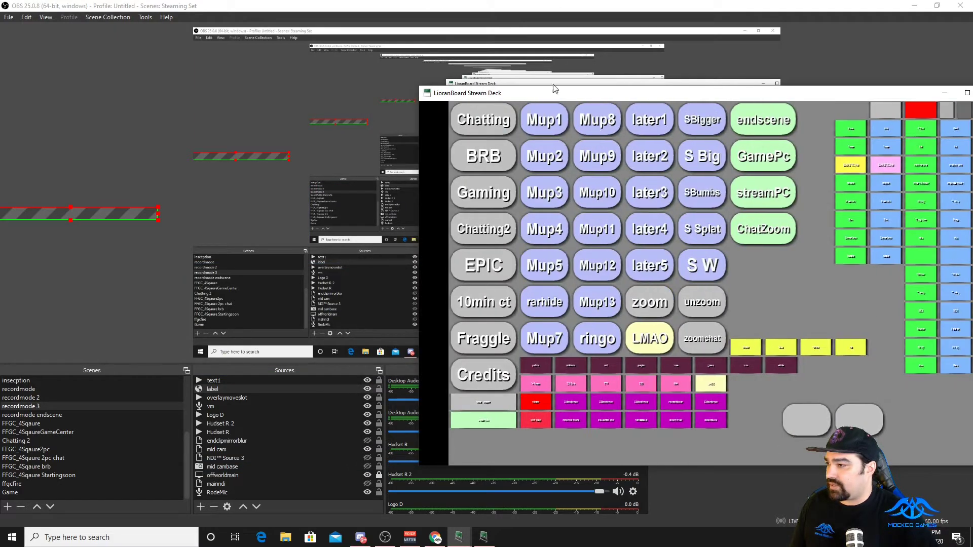
{"action": "left_click_drag", "start_coordinate": [555, 99], "coordinate": [550, 35]}
{"action": "left_click_drag", "start_coordinate": [746, 404], "coordinate": [760, 486]}
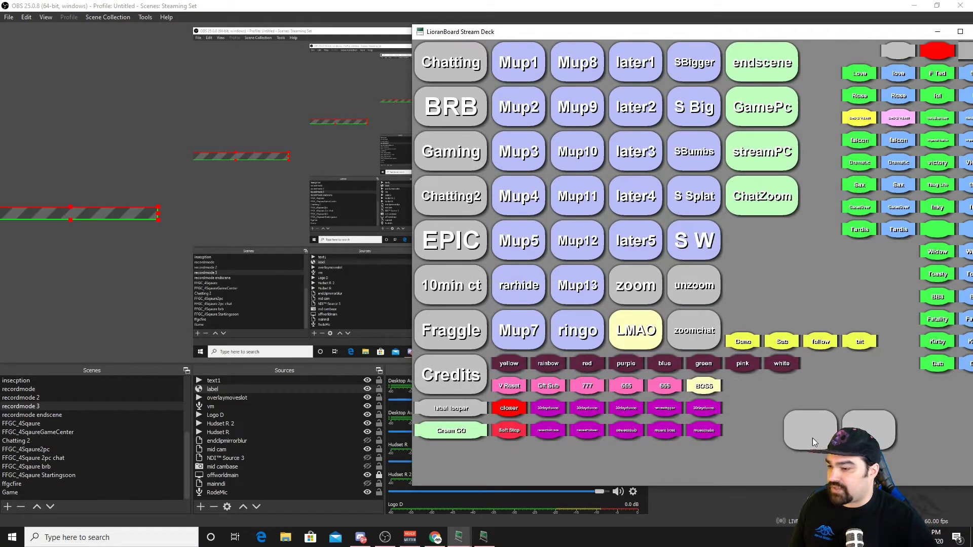
Test the two new buttons alternately, moving the newest subscriber label in and out twice with the deck window clear of the preview
{"action": "left_click", "coordinate": [813, 438]}
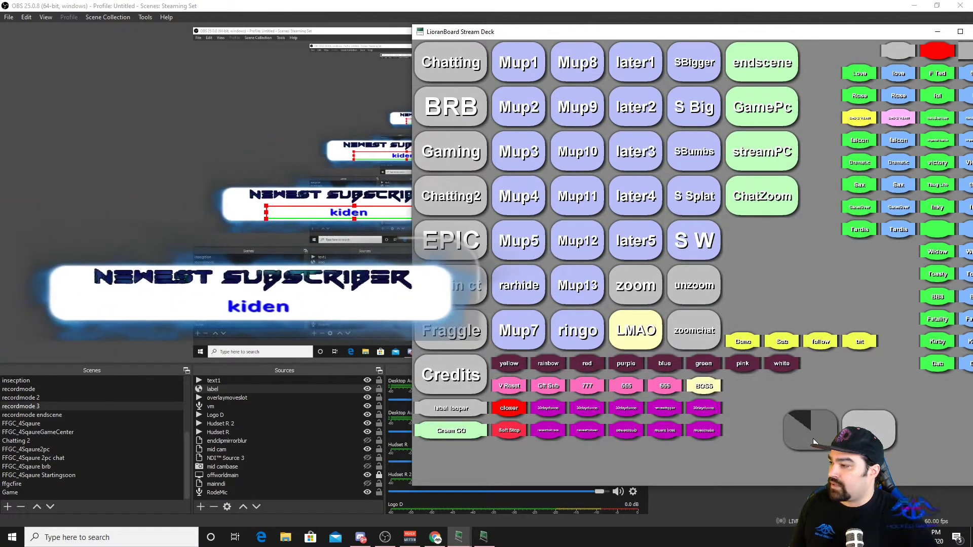
{"action": "left_click_drag", "start_coordinate": [625, 32], "coordinate": [707, 16]}
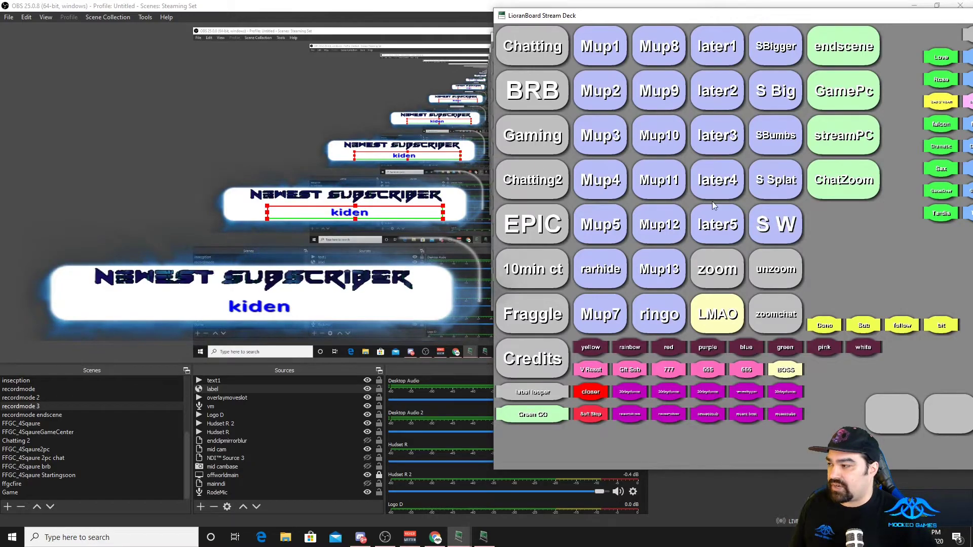
{"action": "left_click", "coordinate": [941, 418]}
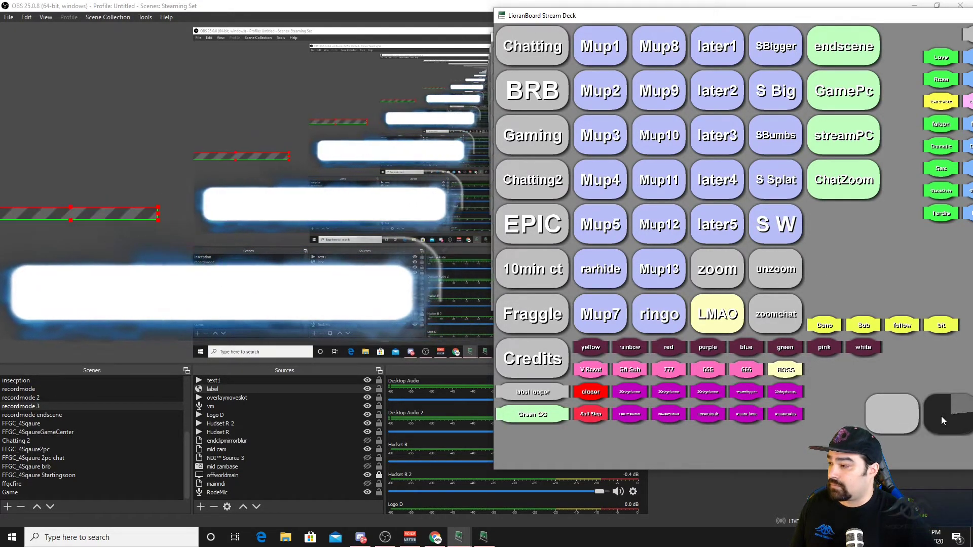
{"action": "left_click", "coordinate": [902, 421]}
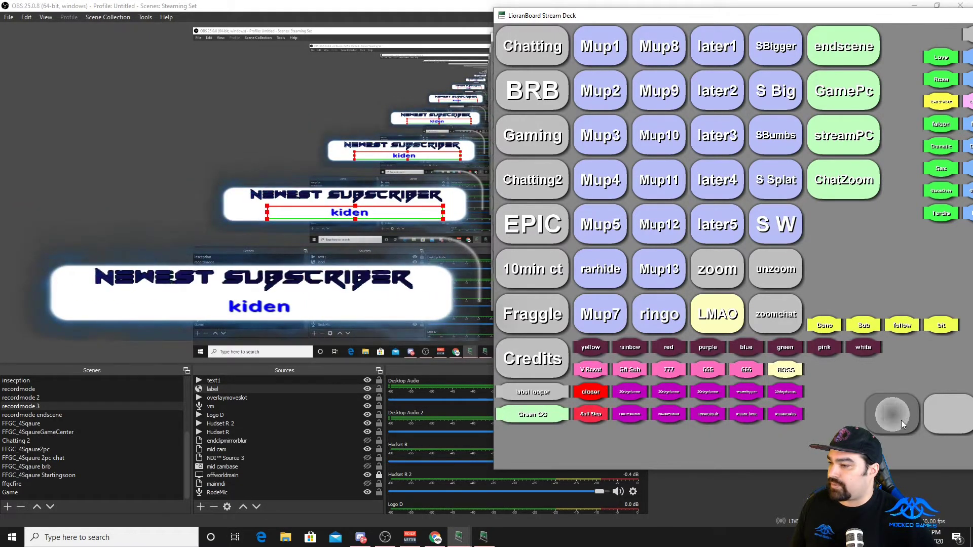
{"action": "left_click", "coordinate": [950, 420]}
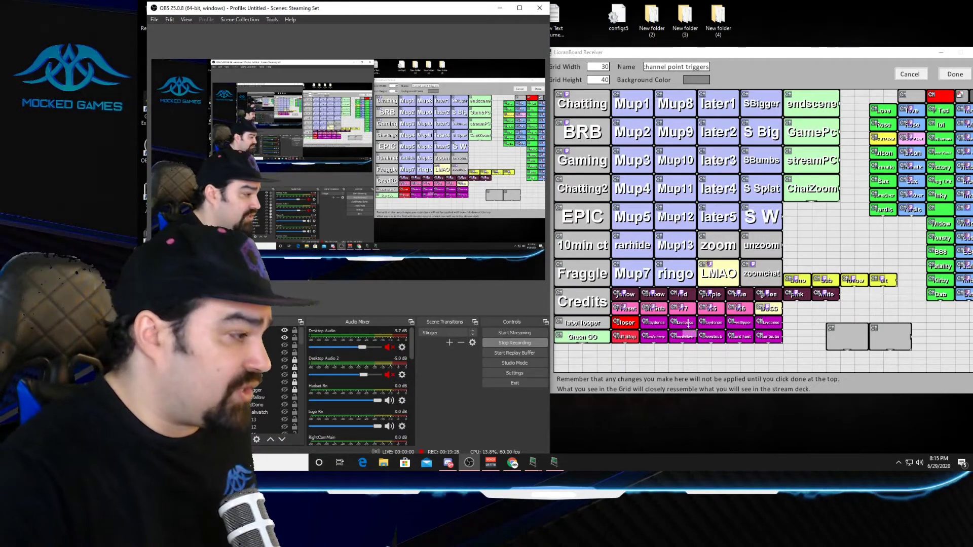
Examine the 30daydonos button's whole command list, including its filters, delays and final button trigger, and close it without saving
{"action": "right_click", "coordinate": [689, 326]}
{"action": "left_click", "coordinate": [695, 326]}
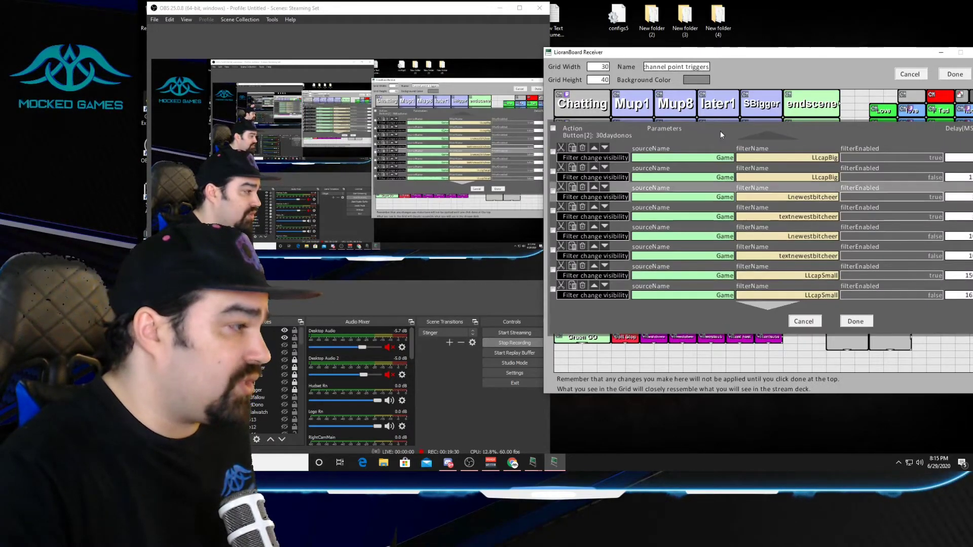
{"action": "left_click_drag", "start_coordinate": [718, 58], "coordinate": [710, 23]}
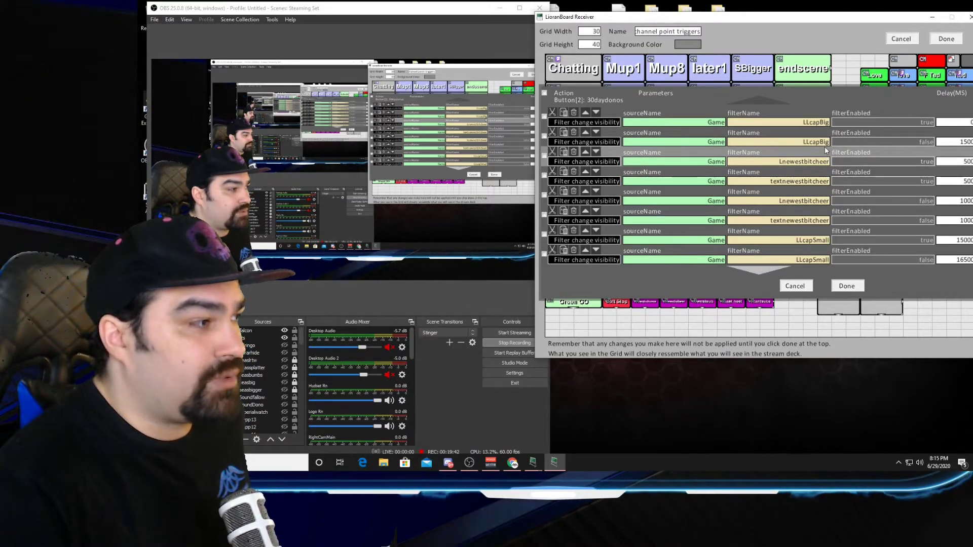
{"action": "scroll", "coordinate": [823, 144], "scroll_direction": "down", "scroll_amount": 1}
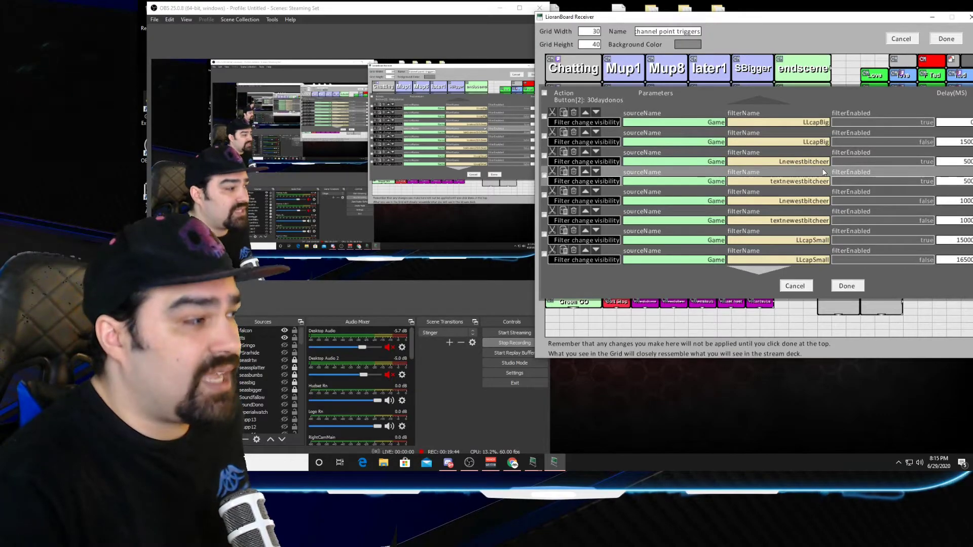
{"action": "scroll", "coordinate": [824, 172], "scroll_direction": "down", "scroll_amount": 1}
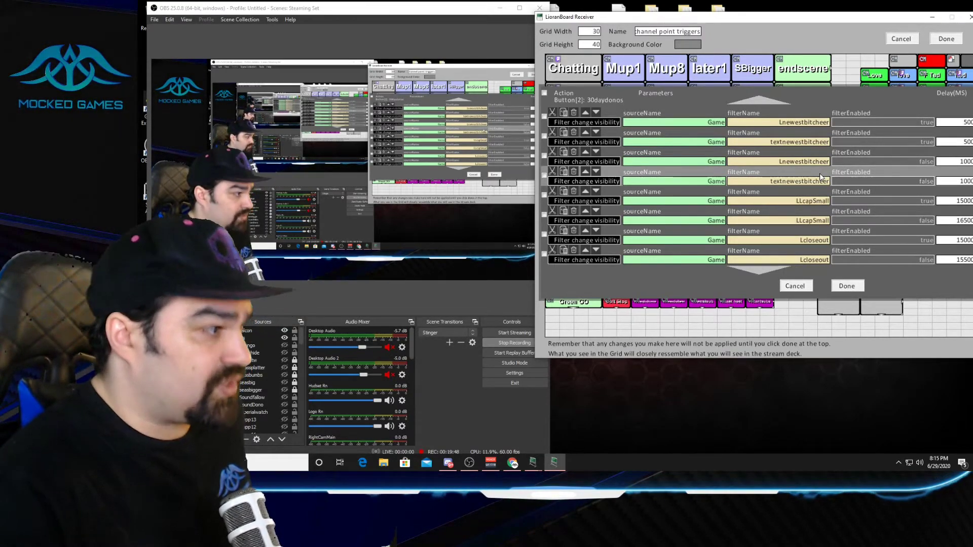
{"action": "scroll", "coordinate": [896, 205], "scroll_direction": "down", "scroll_amount": 2}
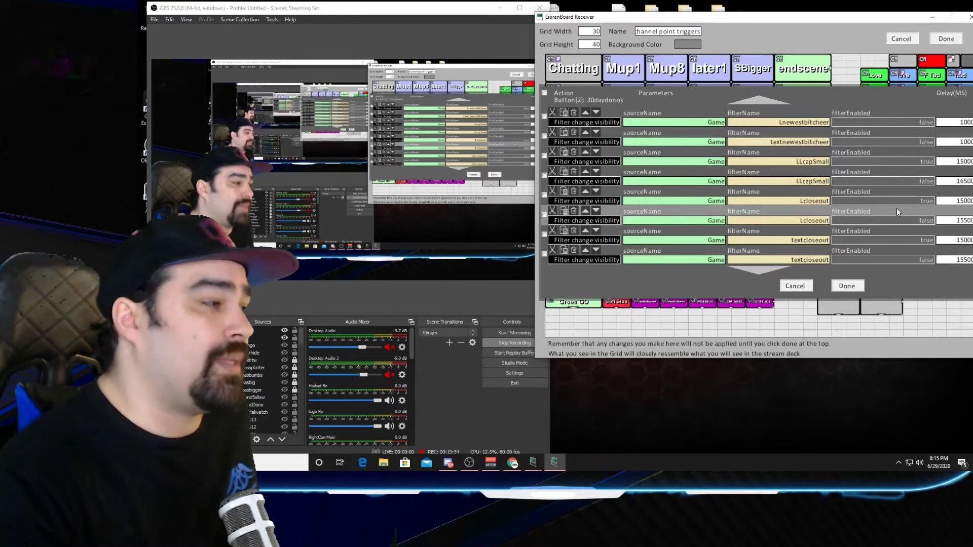
{"action": "scroll", "coordinate": [896, 208], "scroll_direction": "down", "scroll_amount": 1}
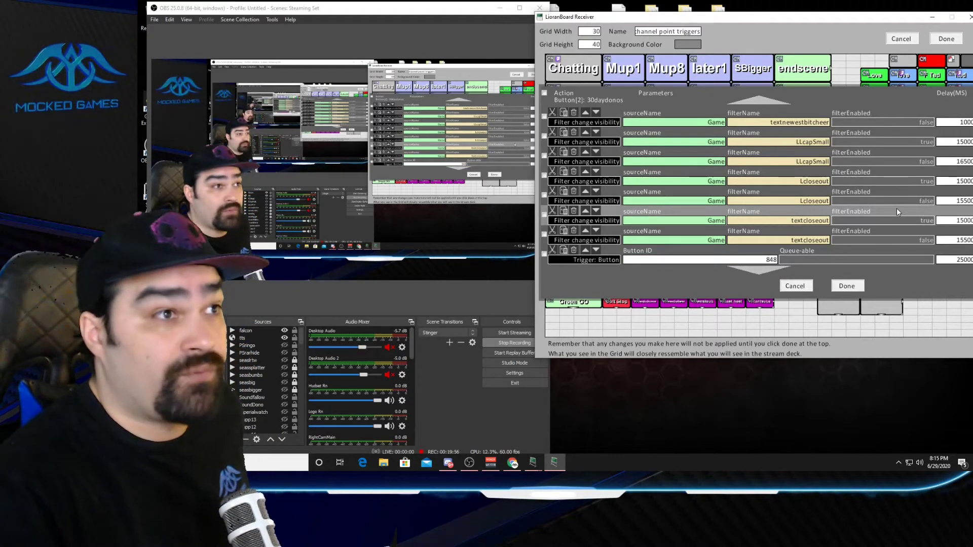
{"action": "scroll", "coordinate": [886, 212], "scroll_direction": "down", "scroll_amount": 2}
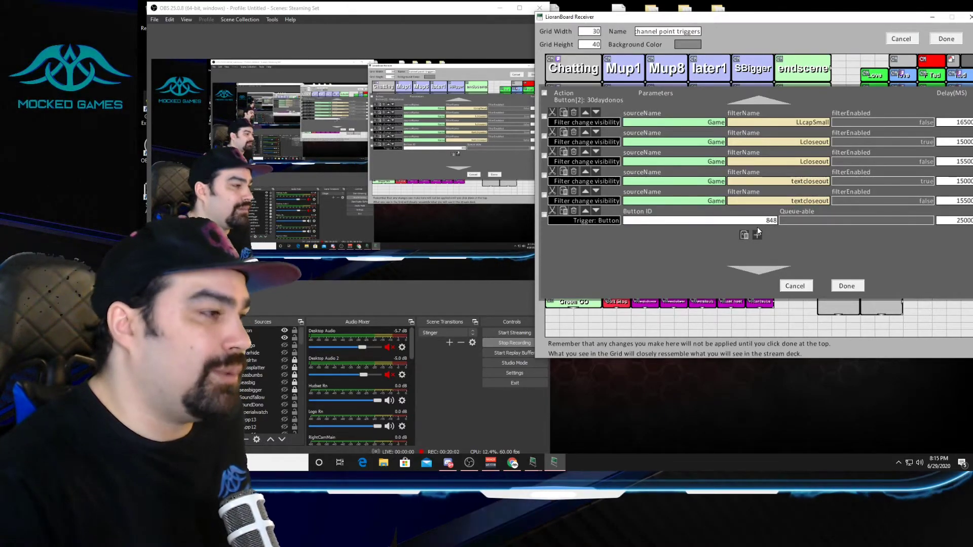
{"action": "left_click", "coordinate": [786, 287]}
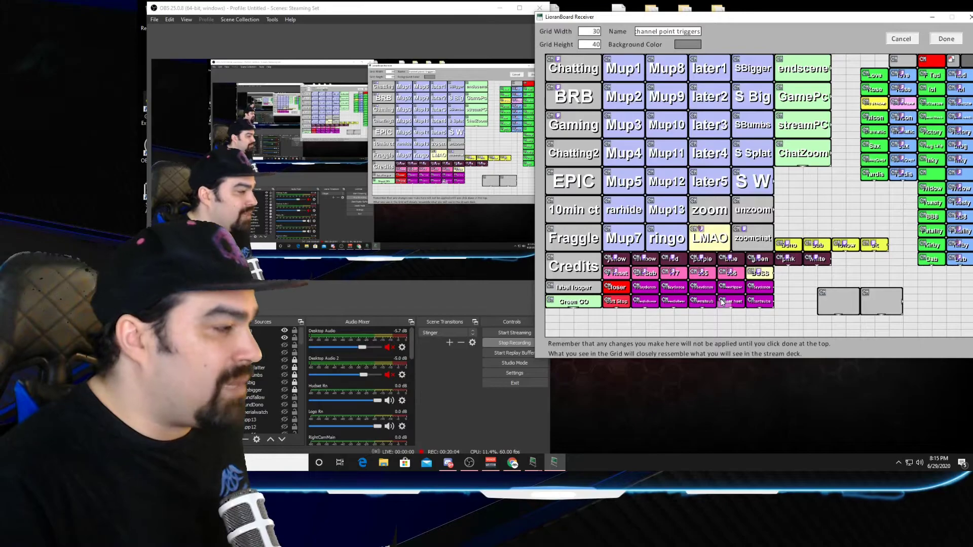
Review the Green GO button's command list and close it
{"action": "right_click", "coordinate": [582, 302]}
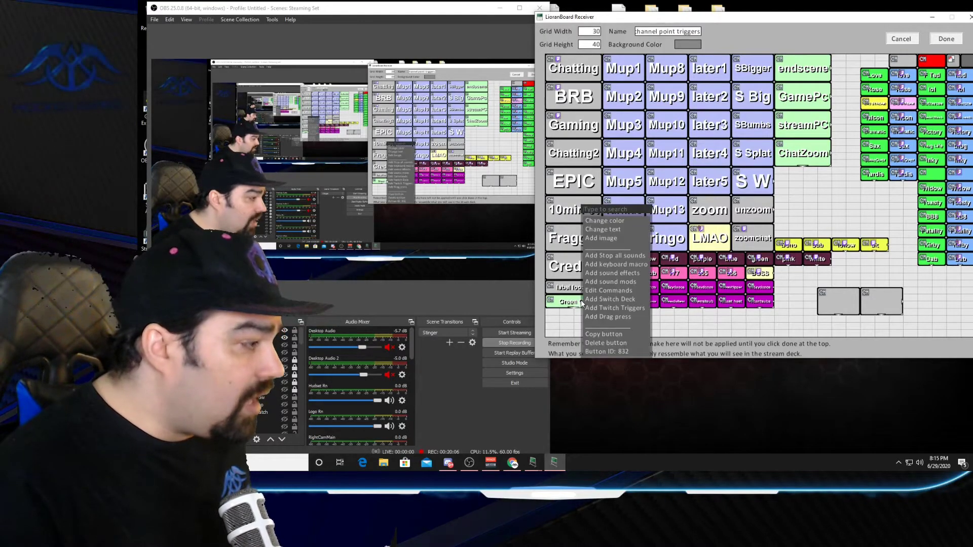
{"action": "left_click", "coordinate": [613, 292]}
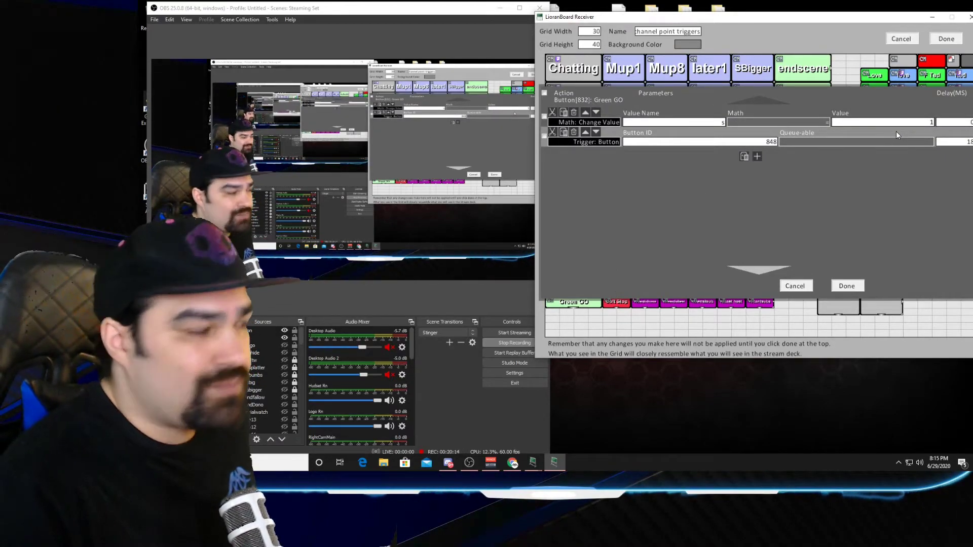
{"action": "left_click", "coordinate": [846, 286]}
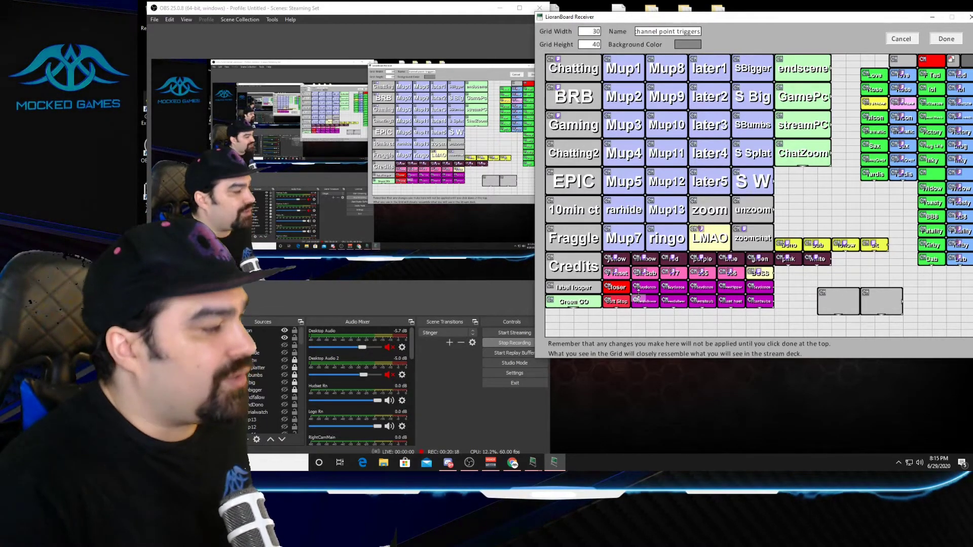
Examine the label looper button's whole command list, close it, and look up the button ID of a purple label button in the lowest row
{"action": "right_click", "coordinate": [585, 293]}
{"action": "left_click", "coordinate": [604, 287]}
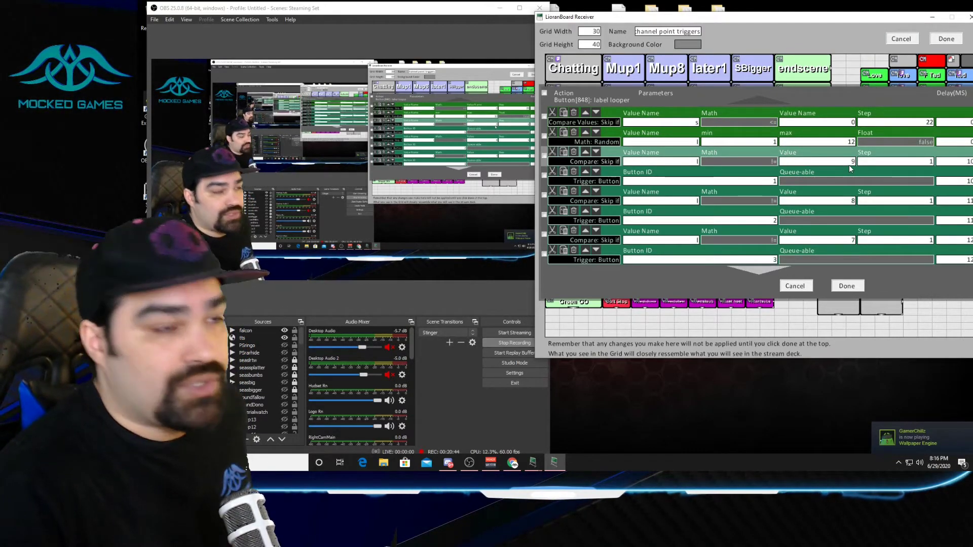
{"action": "scroll", "coordinate": [833, 165], "scroll_direction": "down", "scroll_amount": 3}
{"action": "scroll", "coordinate": [834, 176], "scroll_direction": "down", "scroll_amount": 2}
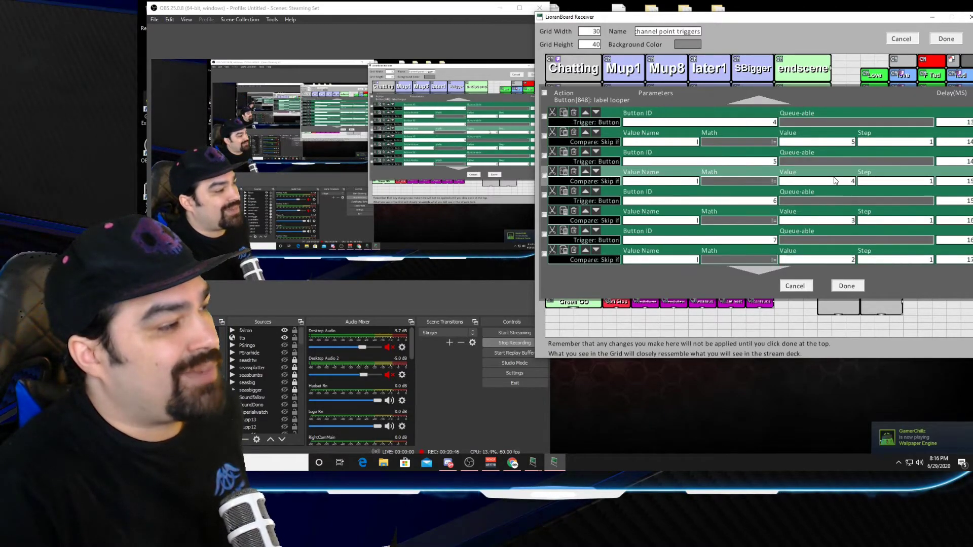
{"action": "scroll", "coordinate": [833, 178], "scroll_direction": "down", "scroll_amount": 2}
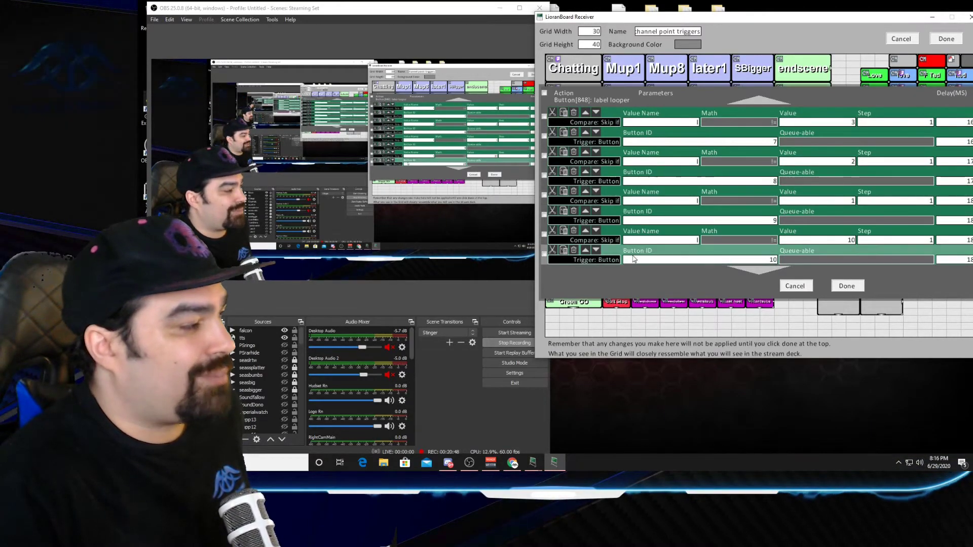
{"action": "left_click", "coordinate": [846, 286]}
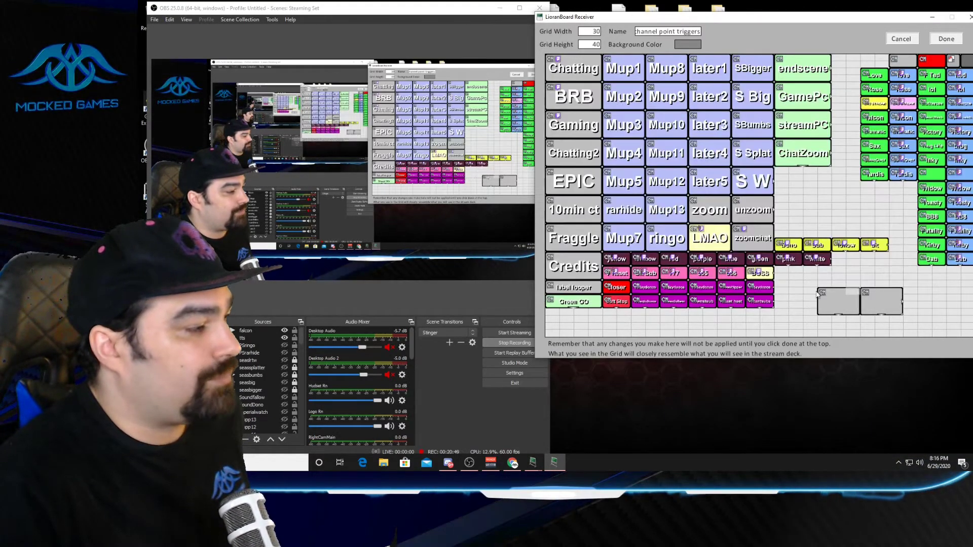
{"action": "right_click", "coordinate": [667, 304]}
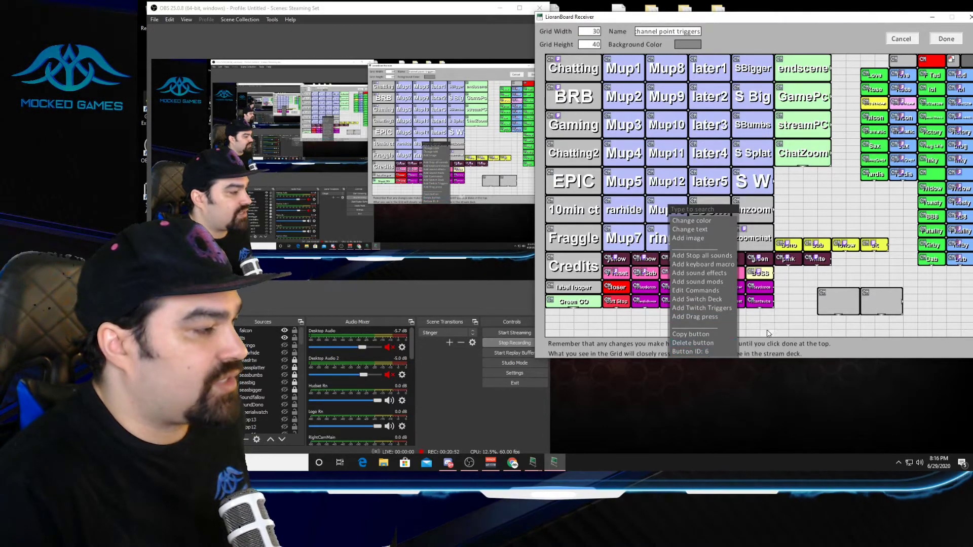
{"action": "left_click", "coordinate": [678, 351]}
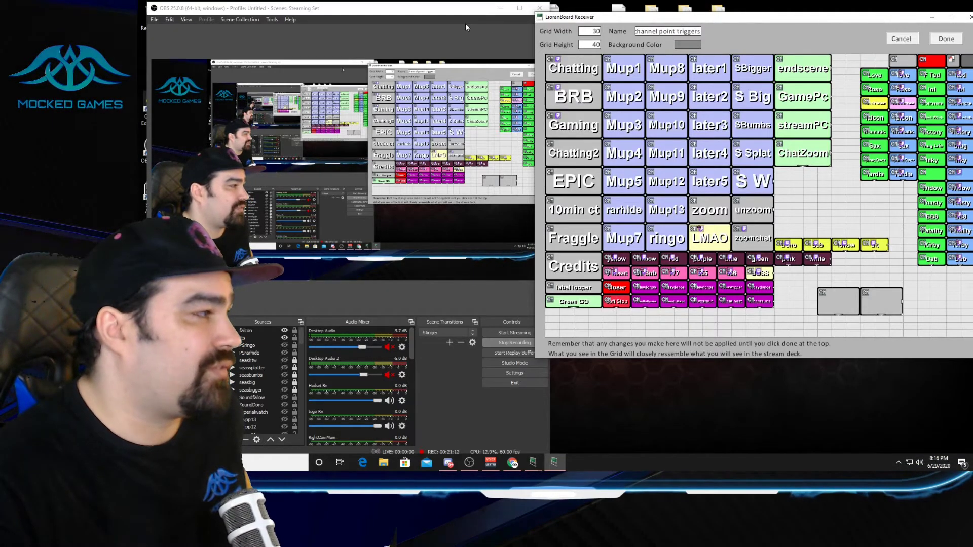
Maximise the OBS window, bring the LioranBoard Stream Deck to the front, and move it clear of the OBS preview
{"action": "left_click", "coordinate": [522, 9]}
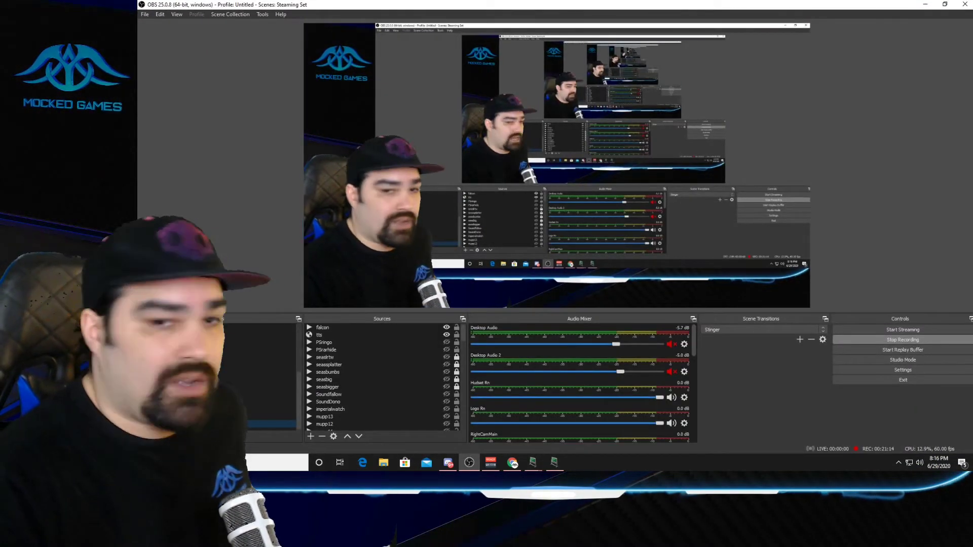
{"action": "key", "text": "alt+Tab"}
{"action": "left_click_drag", "start_coordinate": [780, 40], "coordinate": [740, 36]}
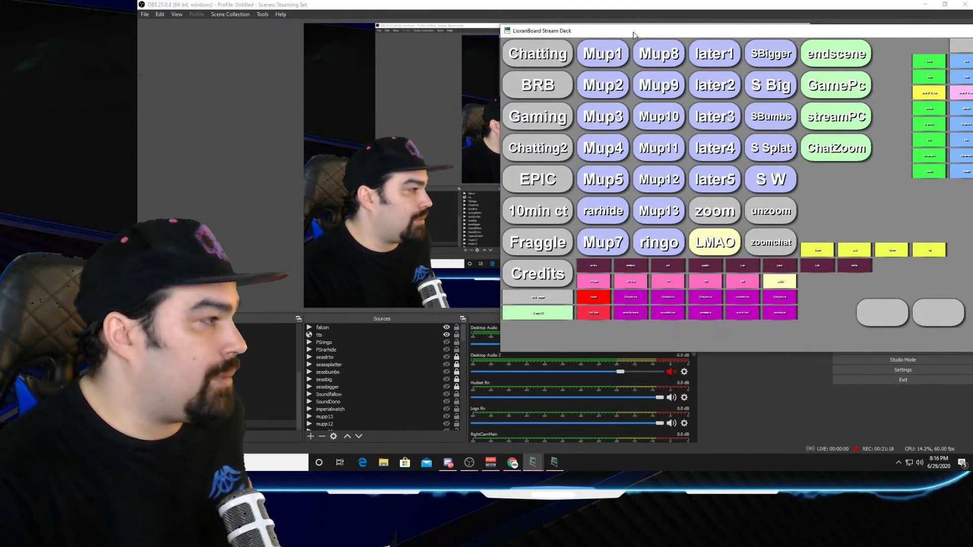
{"action": "left_click_drag", "start_coordinate": [633, 35], "coordinate": [972, 76]}
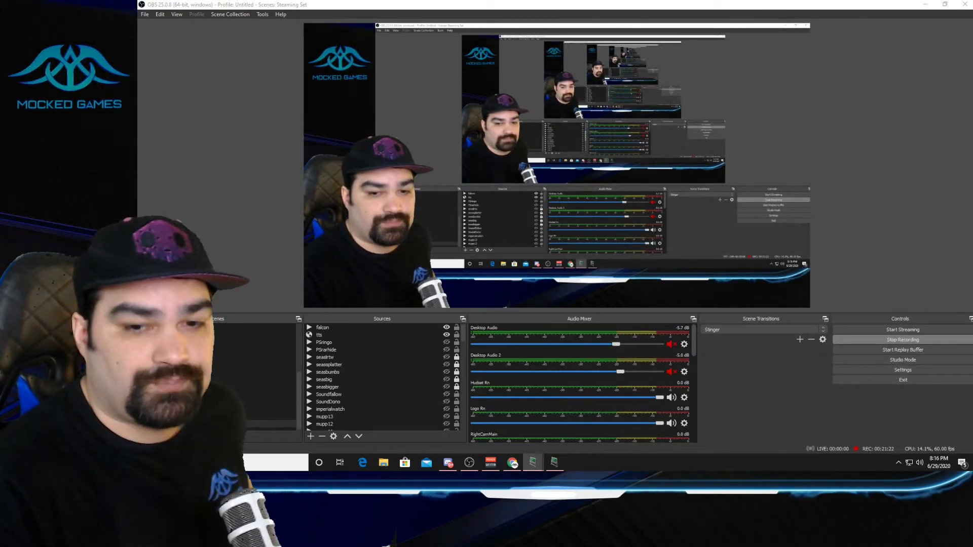